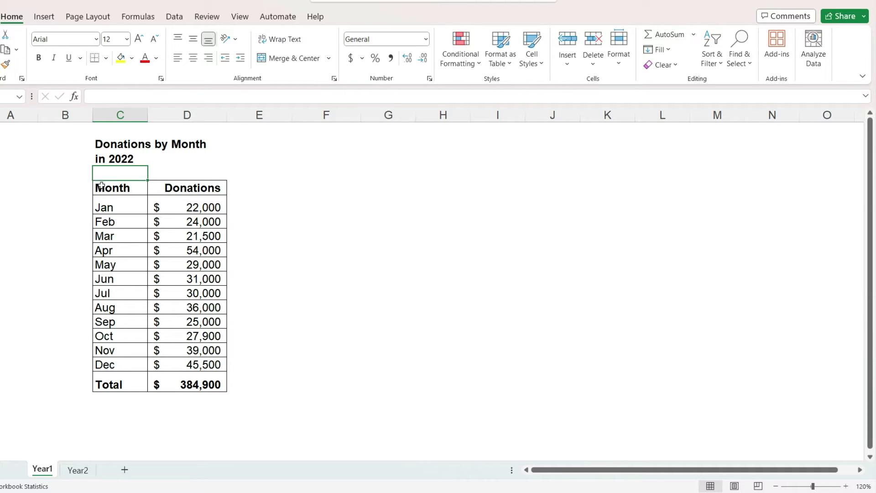
- Insert a Line with Markers chart of the months and donations in C5:D17
left_click_drag(101, 185, 214, 365)
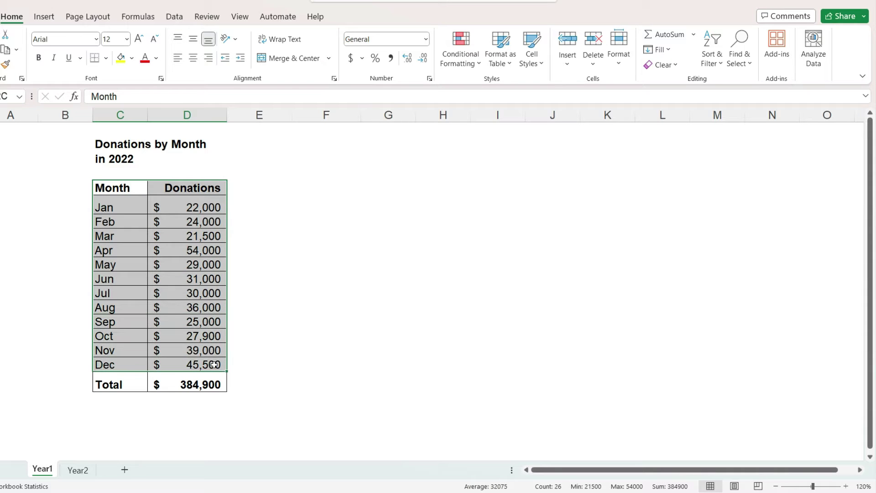
left_click(44, 17)
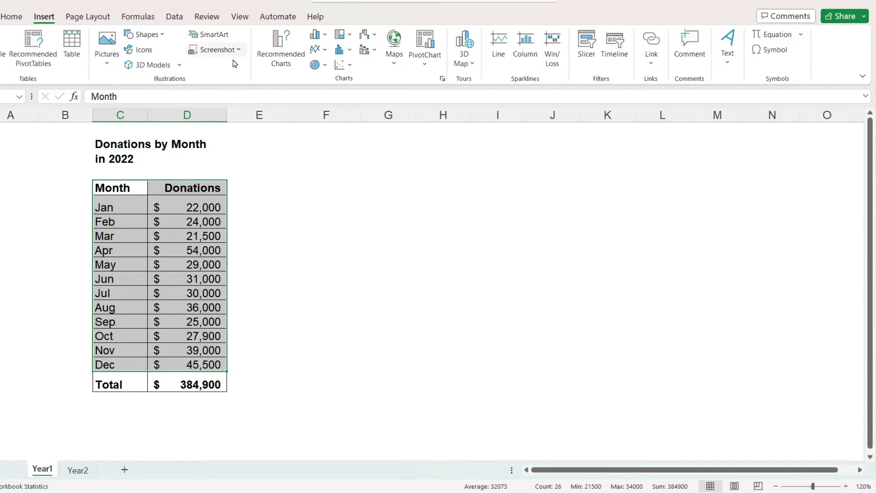
left_click(325, 49)
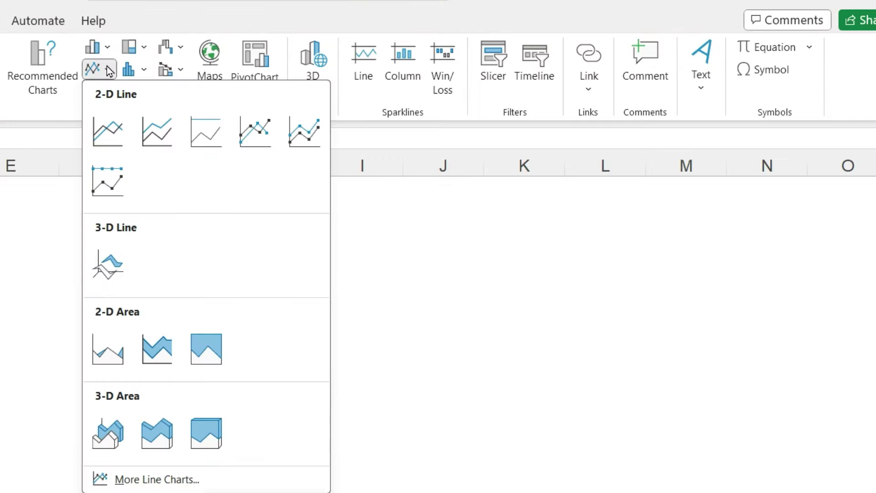
left_click(253, 130)
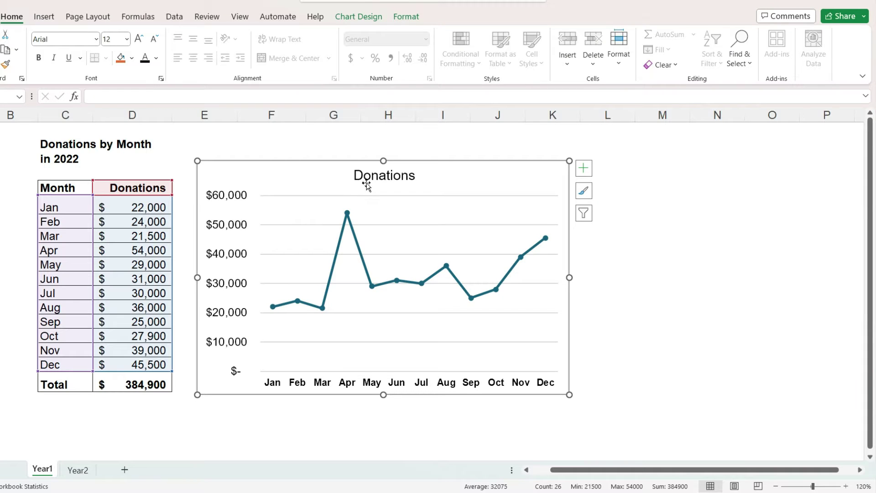
- Delete the chart title and the horizontal gridlines
left_click(368, 181)
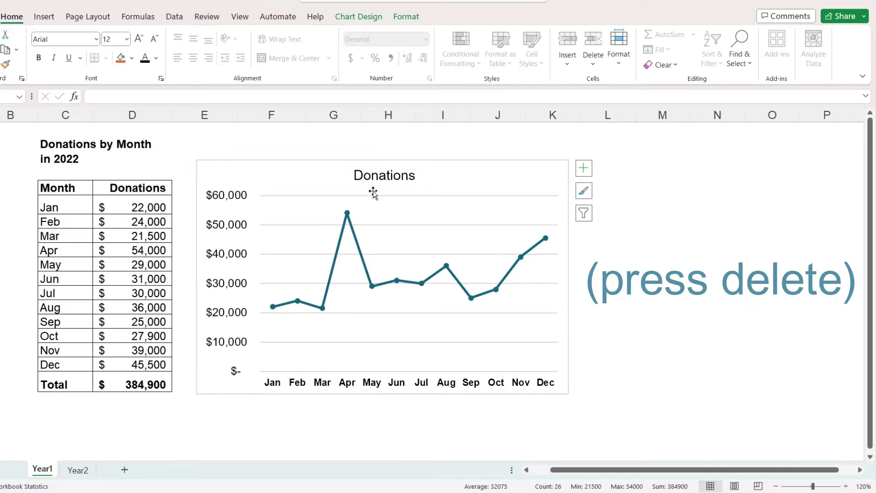
key("Delete")
left_click(388, 205)
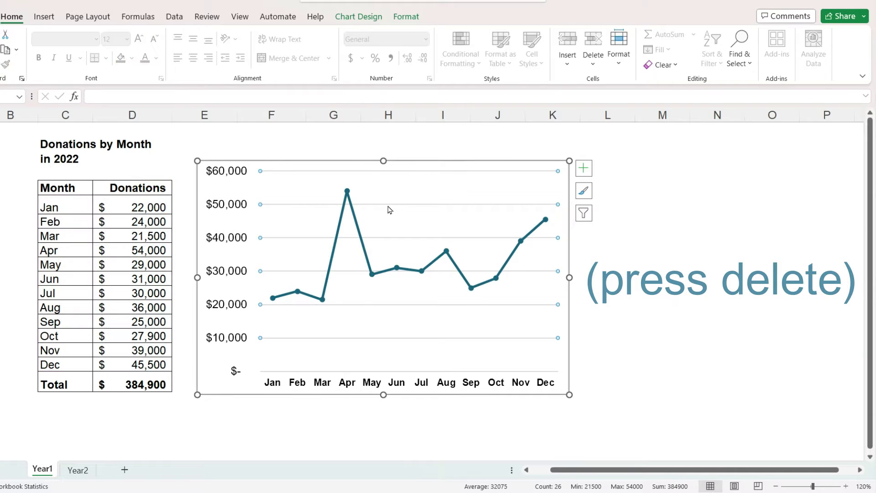
left_click(387, 206)
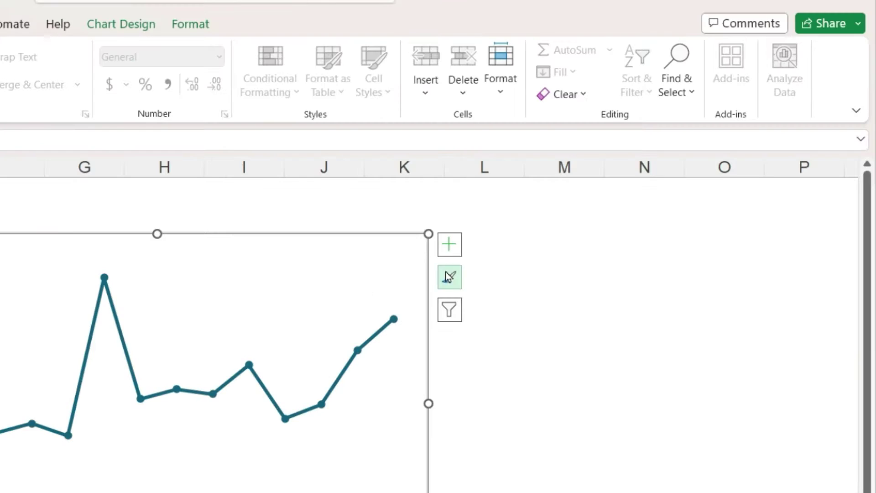
- Place the legend at the top and move the chart to the right of the table
left_click(583, 170)
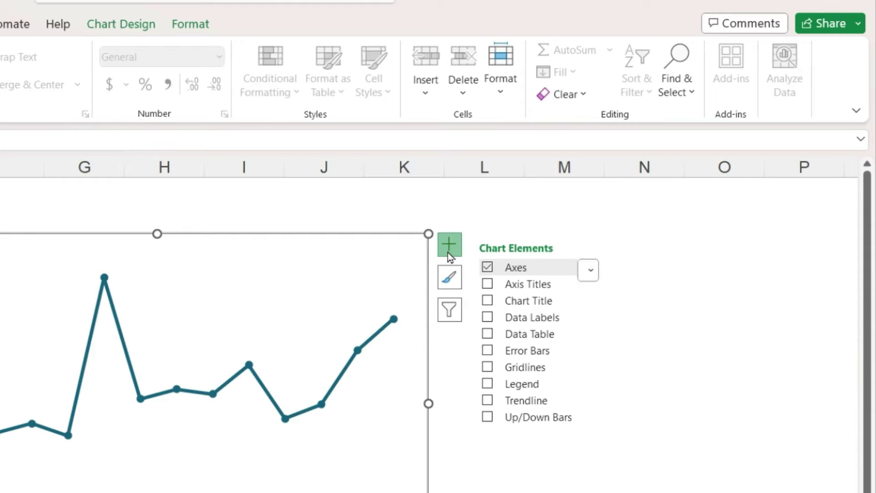
left_click(596, 383)
left_click(629, 412)
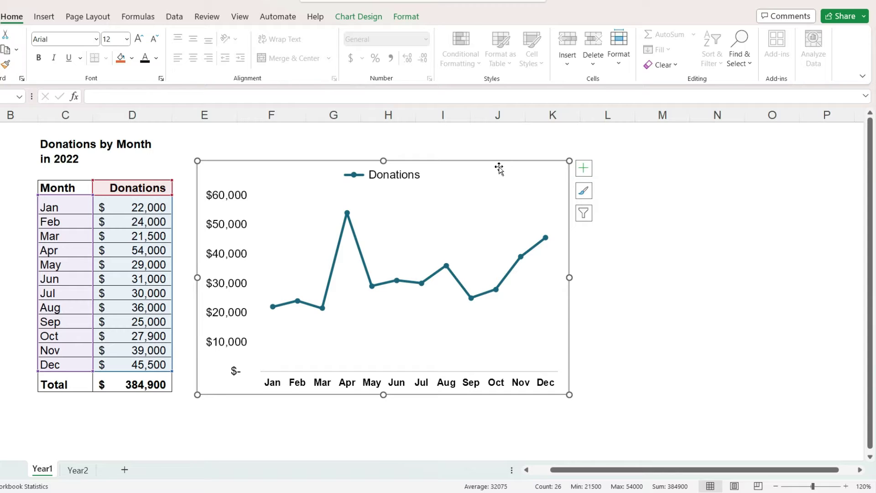
left_click_drag(491, 160, 619, 169)
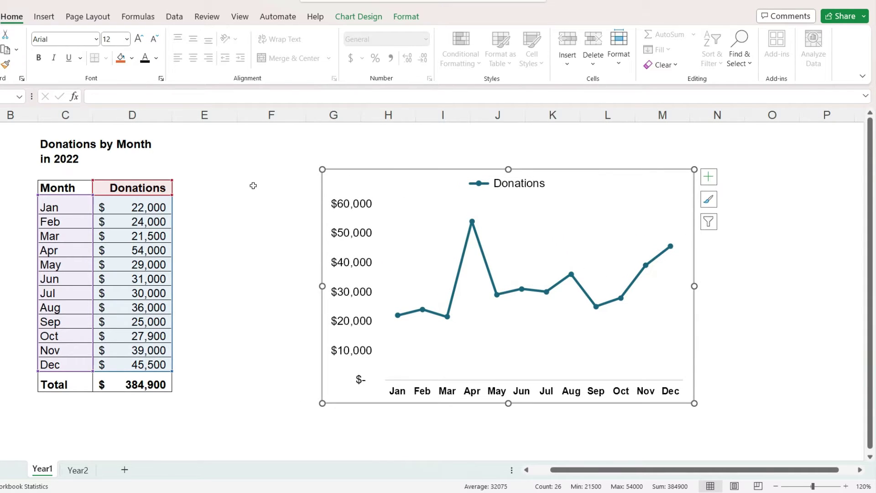
left_click(187, 189)
- Enter a two-line 'Monthly Average' header in E5
type("Monthly")
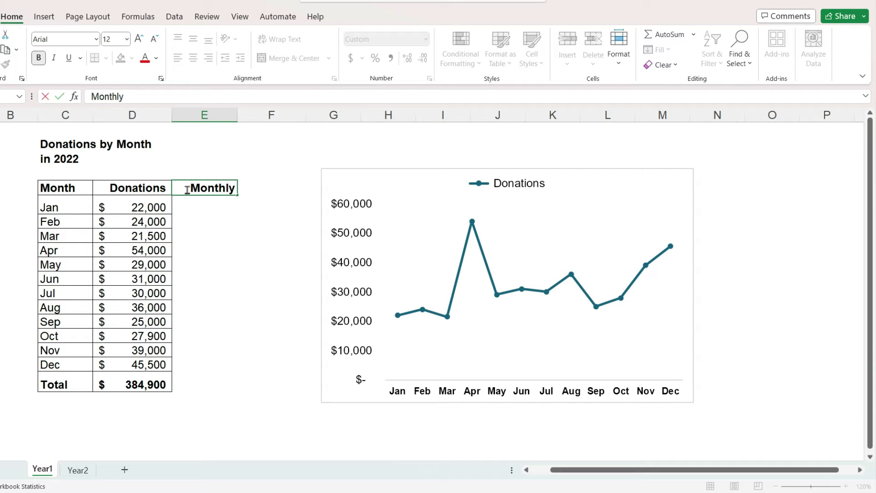
key("alt+Return")
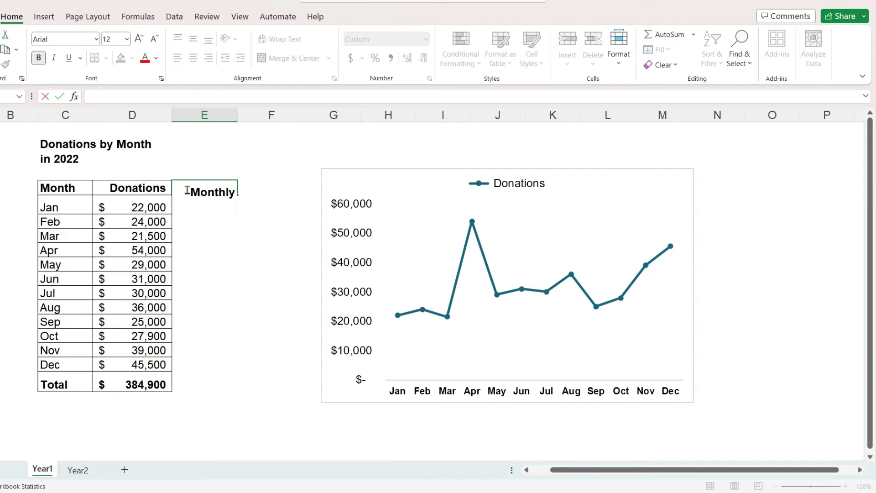
type("Average")
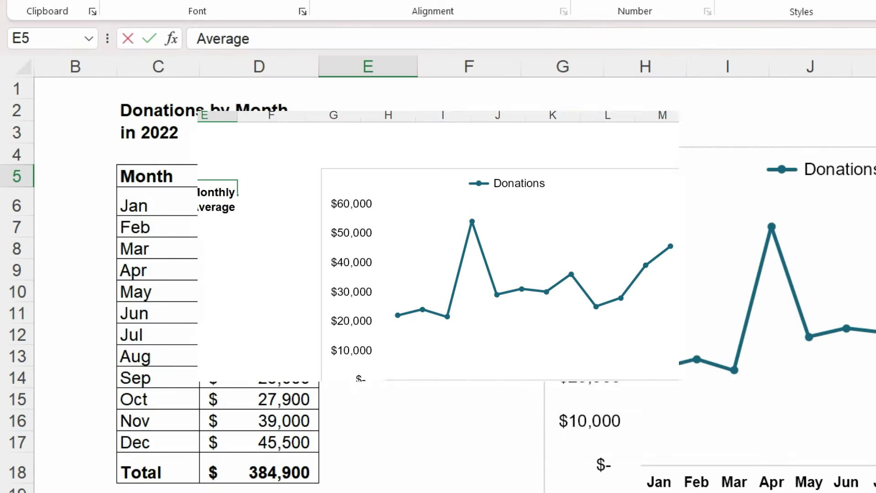
key("Return")
- Enter =AVERAGE(D6:D17) in E6 to average the monthly donations
type("=")
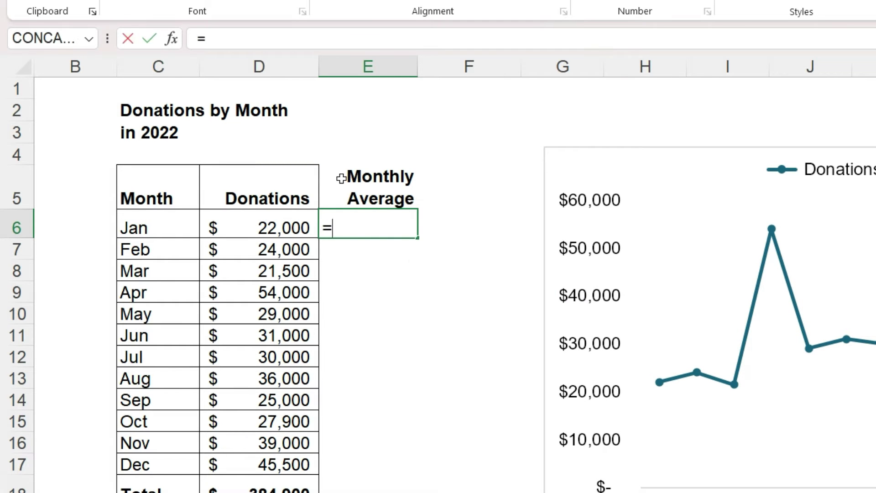
type("average(")
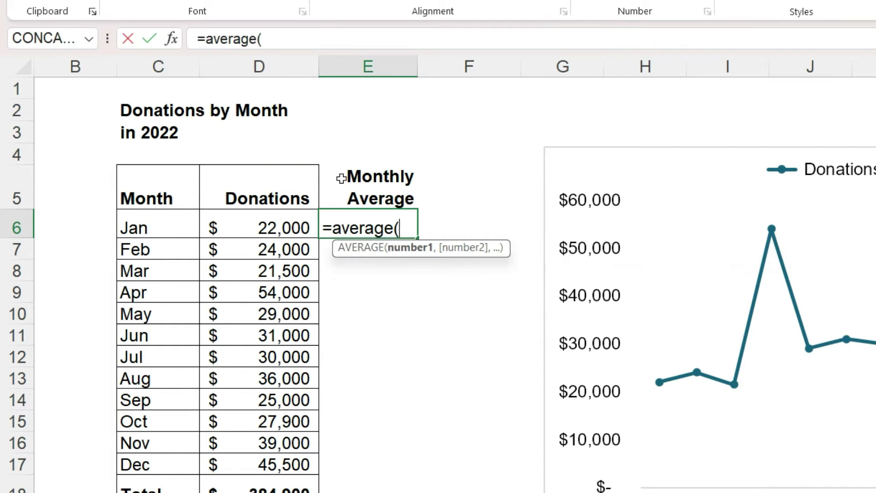
left_click_drag(267, 219, 245, 461)
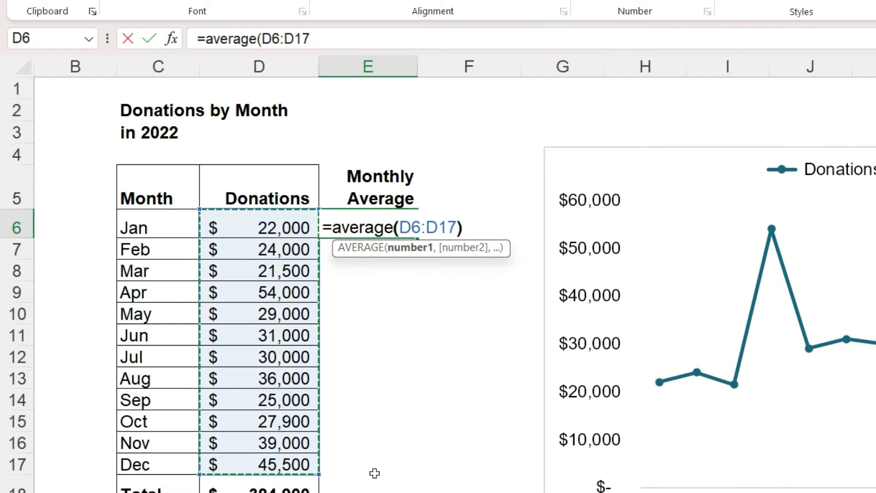
type(")")
key("Return")
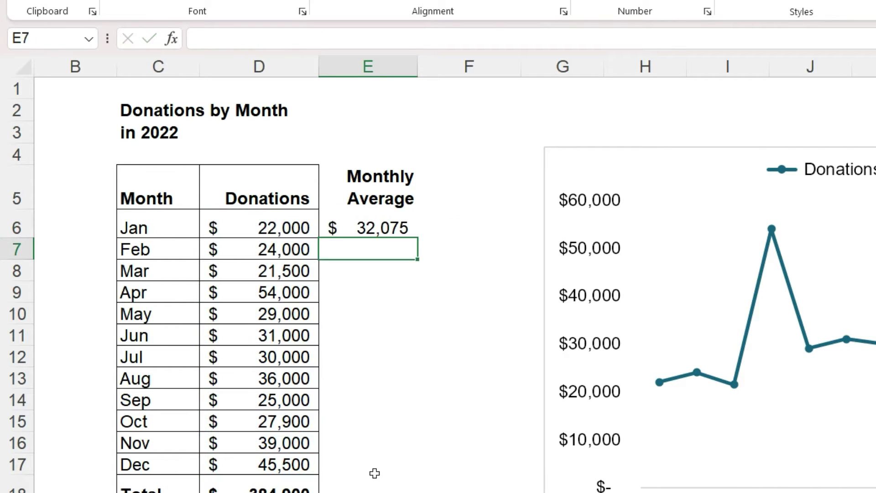
- Make the formula's range absolute: =AVERAGE($D$6:$D$17)
left_click(358, 230)
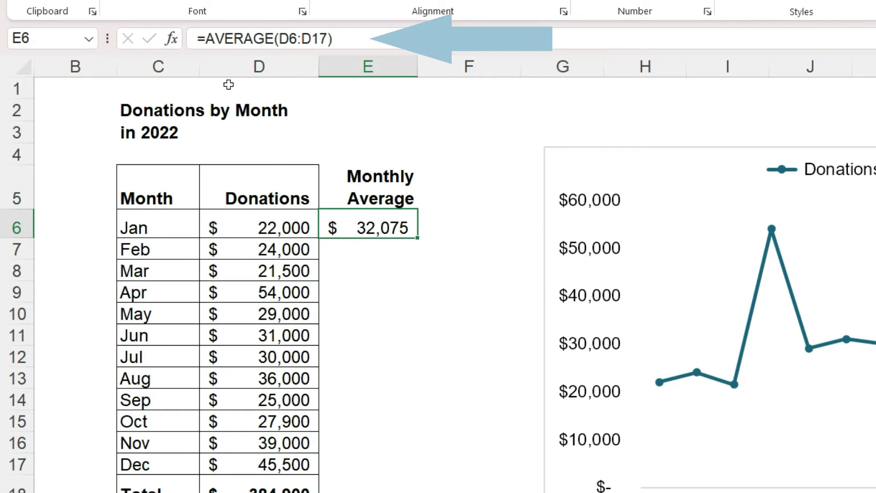
left_click(277, 38)
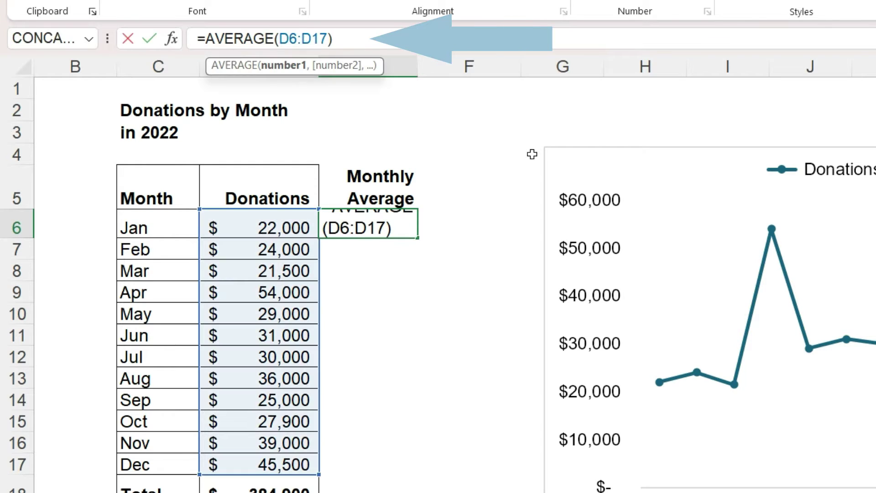
type("$D")
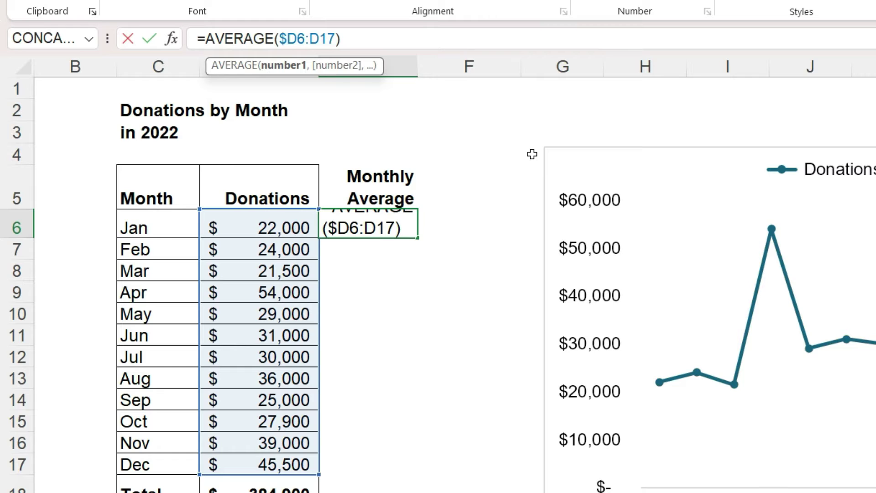
type("$")
key("Right")
key("Right")
type("$")
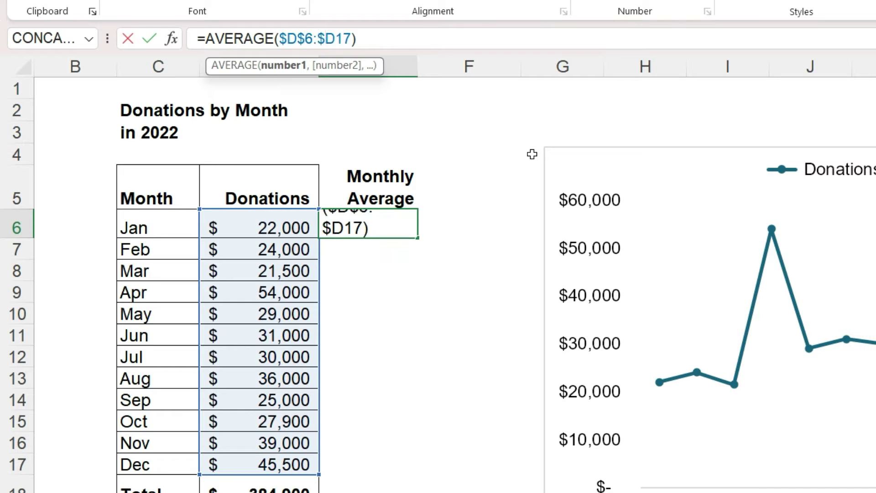
key("Right")
type("$")
key("Return")
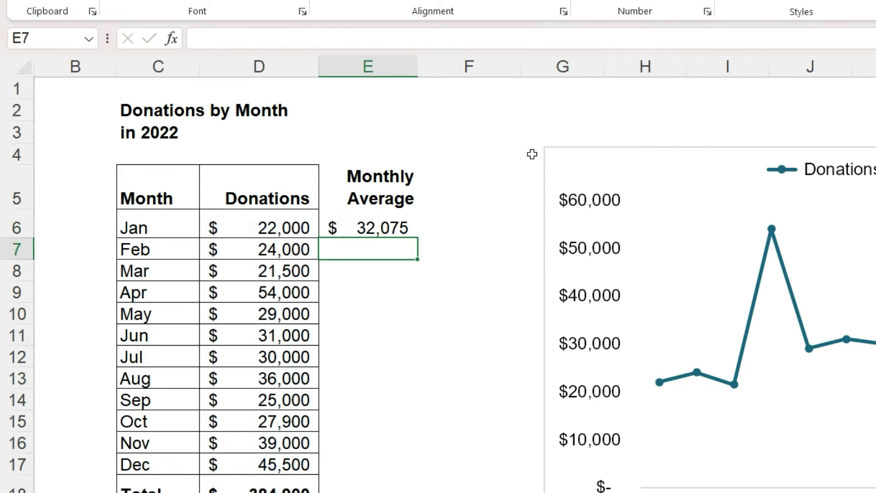
- Fill the average formula from E6 down to E17
left_click(375, 223)
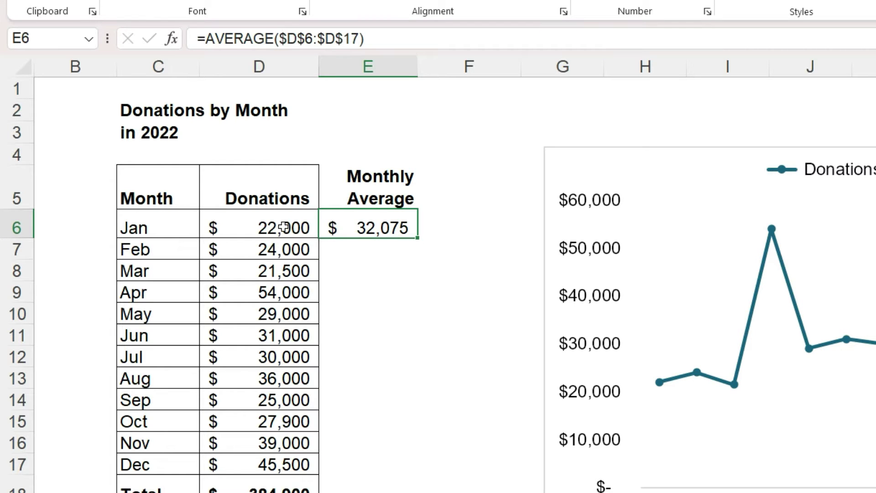
left_click_drag(283, 227, 284, 464)
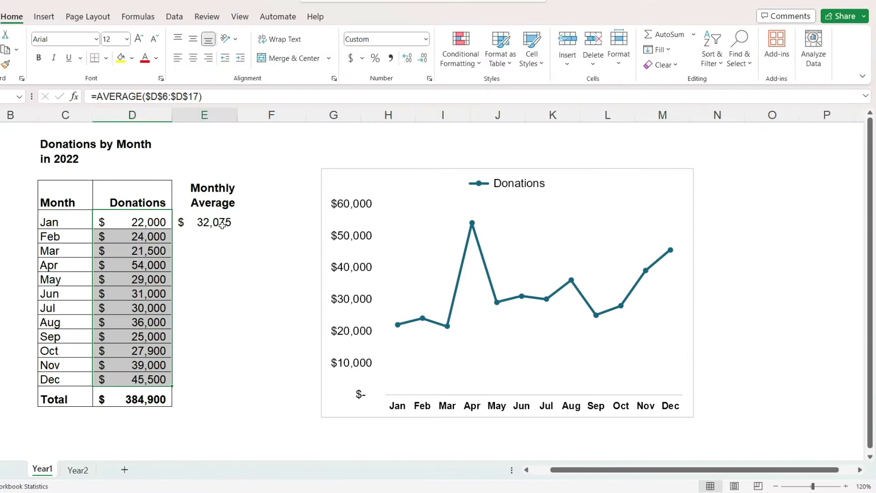
left_click(222, 225)
left_click_drag(237, 229, 224, 387)
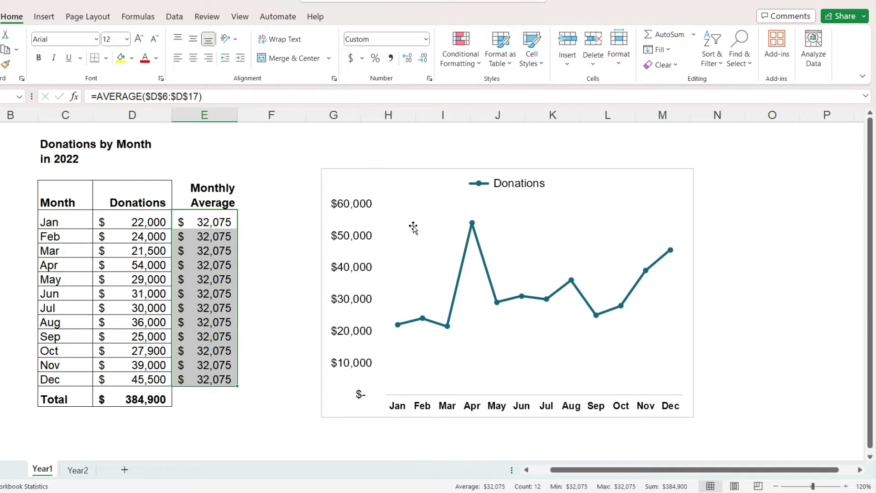
- Change the chart data range to C5:E17 so Monthly Average plots as a second line
left_click(390, 245)
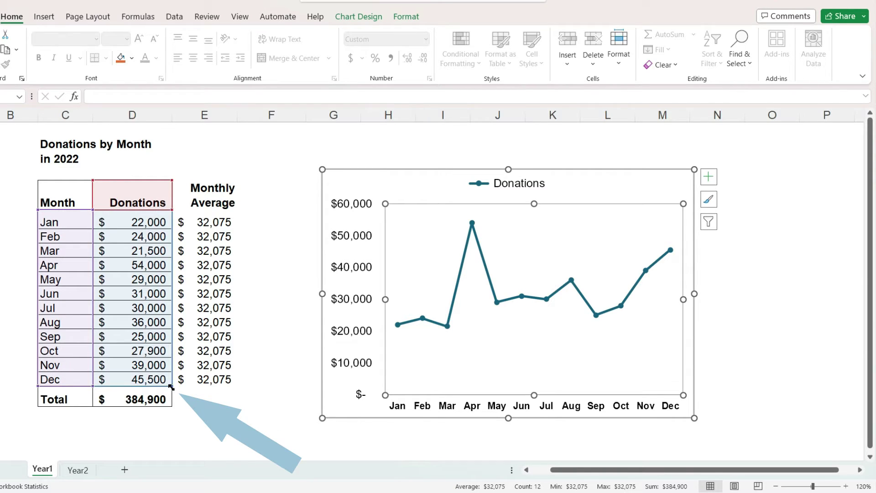
left_click_drag(173, 386, 211, 388)
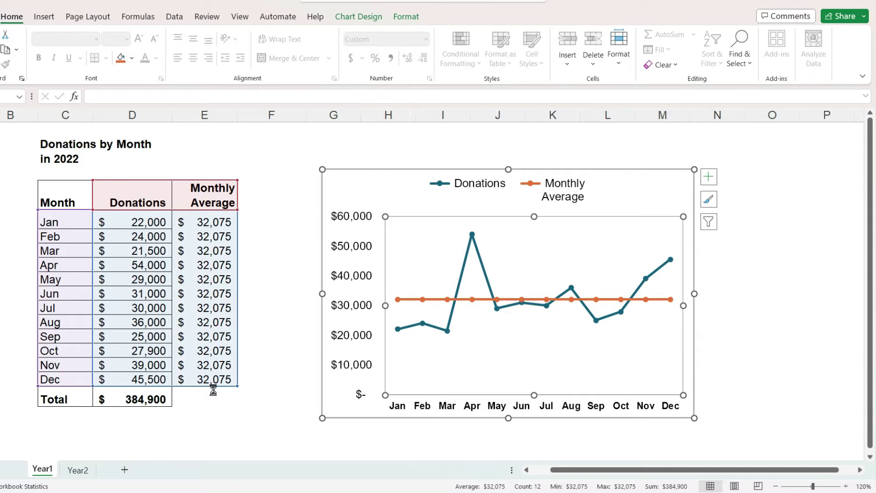
key("ctrl+z")
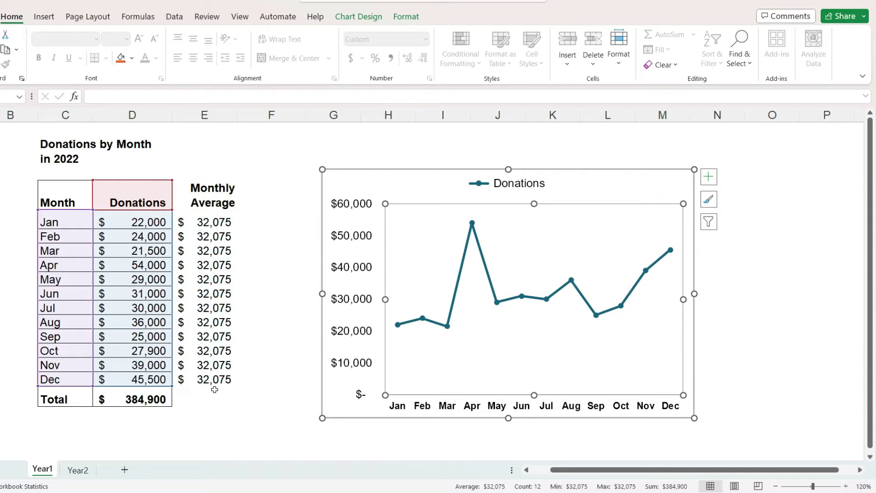
left_click(359, 17)
left_click(575, 54)
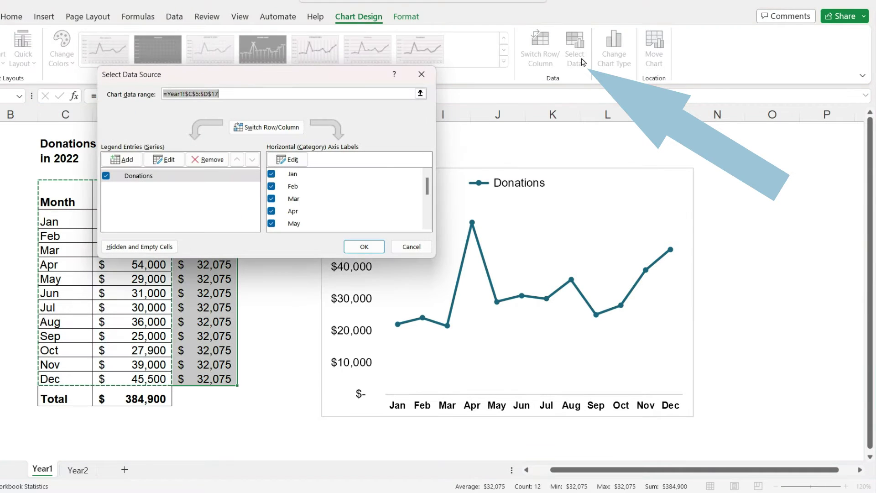
left_click(421, 93)
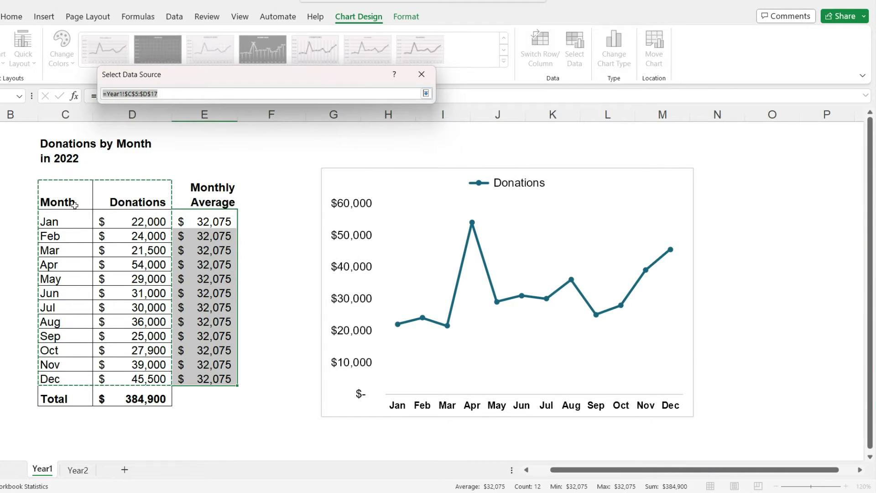
left_click_drag(74, 205, 208, 376)
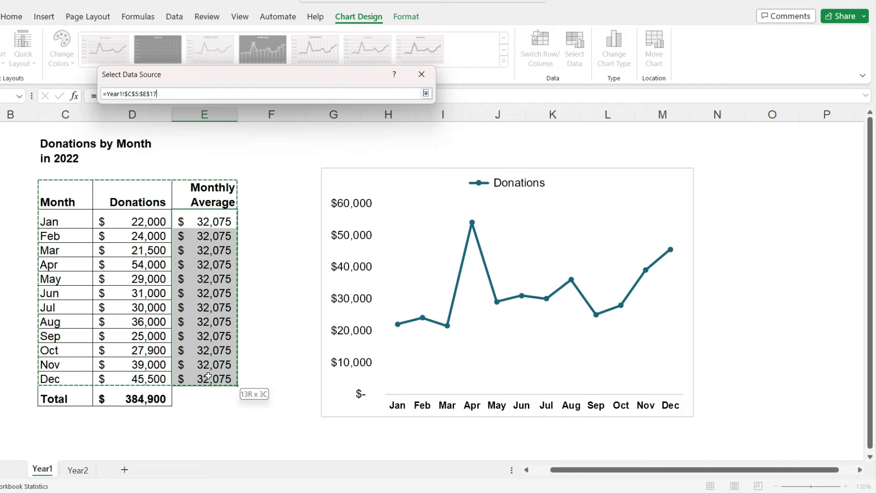
key("Return")
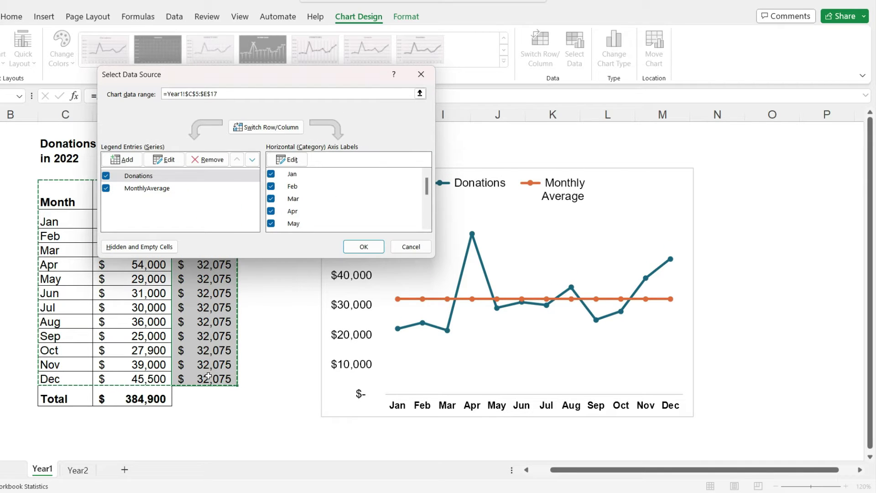
key("Return")
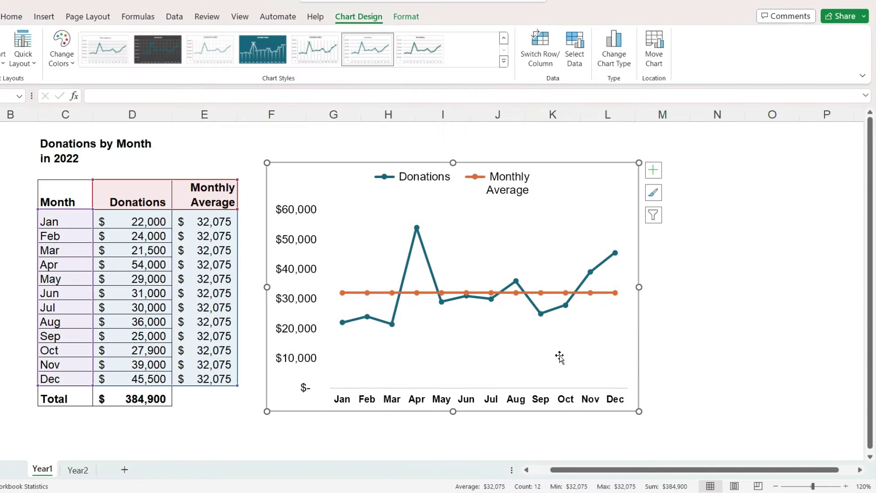
left_click(553, 294)
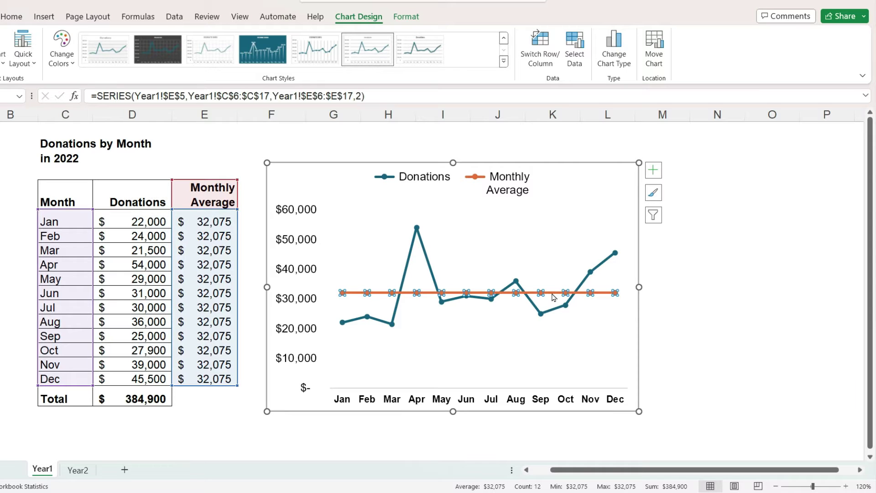
- Make the average series a solid line 1.5 pt wide
right_click(553, 296)
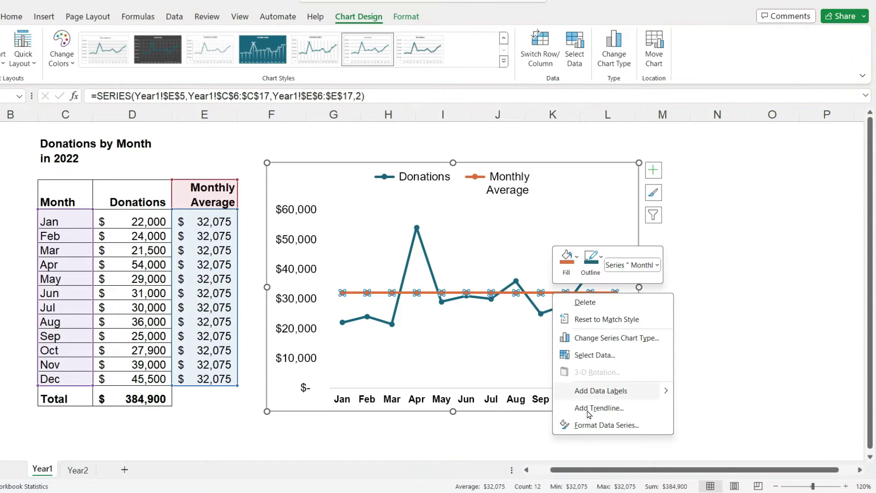
left_click(591, 426)
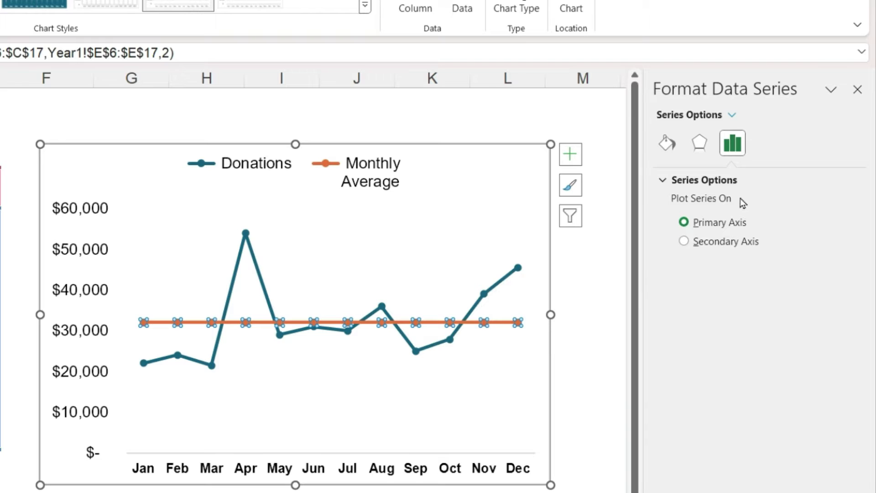
left_click(662, 149)
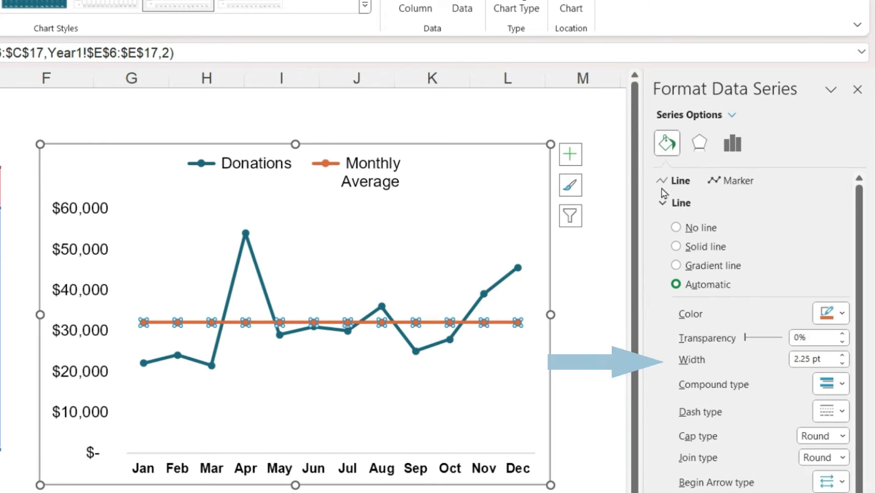
left_click(843, 364)
left_click(843, 364)
left_click(843, 364)
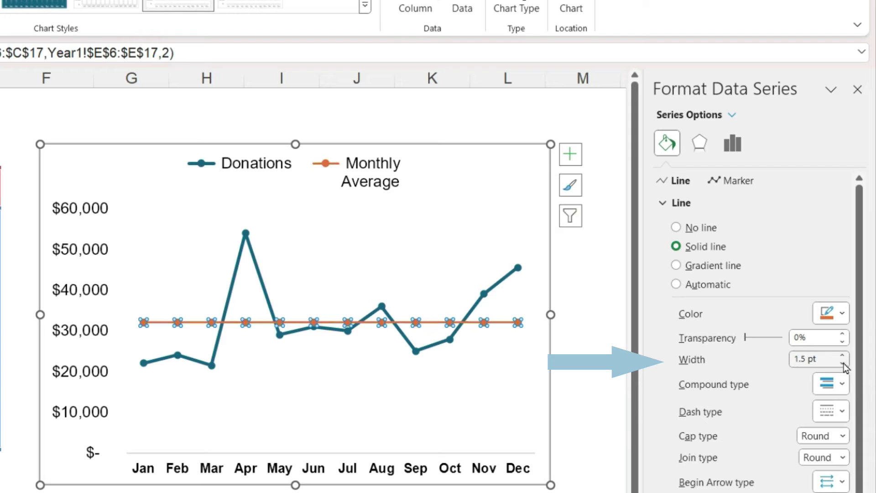
- Set the average line's markers to None
left_click(736, 182)
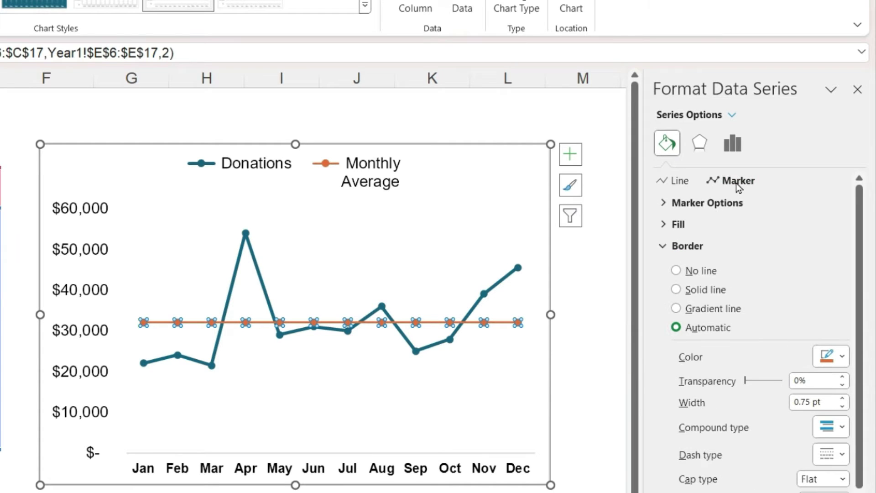
left_click(662, 203)
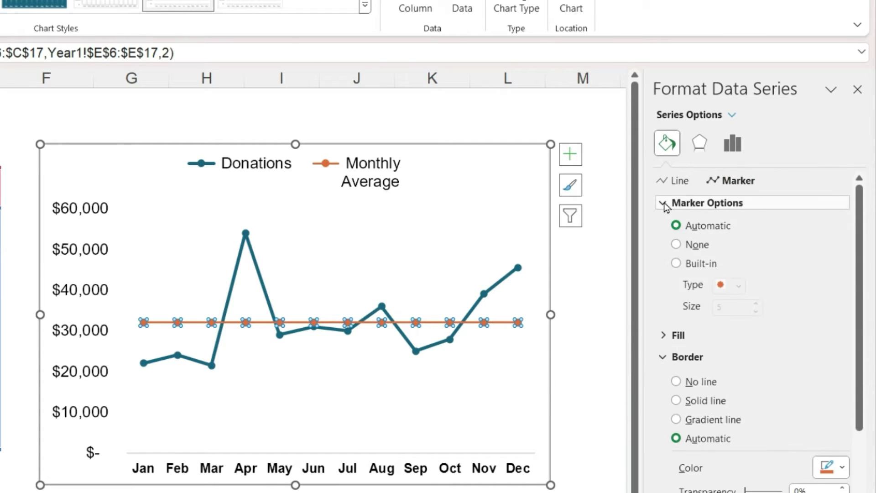
left_click(676, 245)
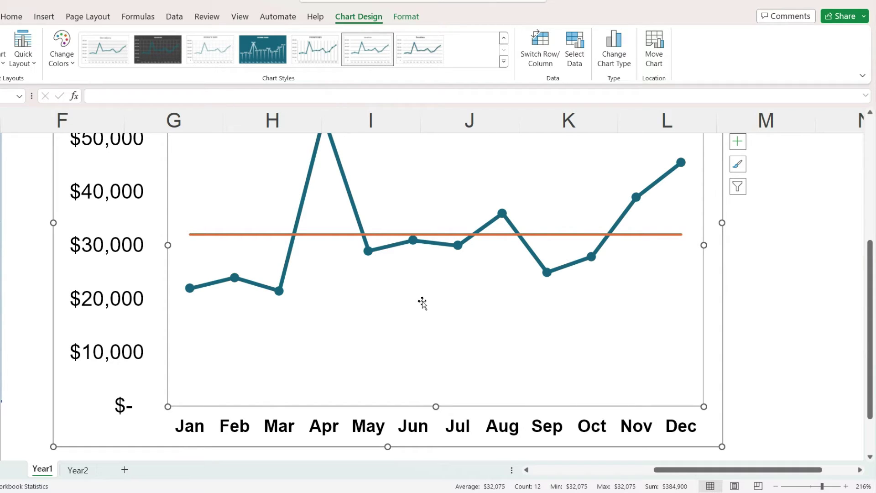
- Move the MonthlyAverage series above Donations in the series order
left_click(574, 51)
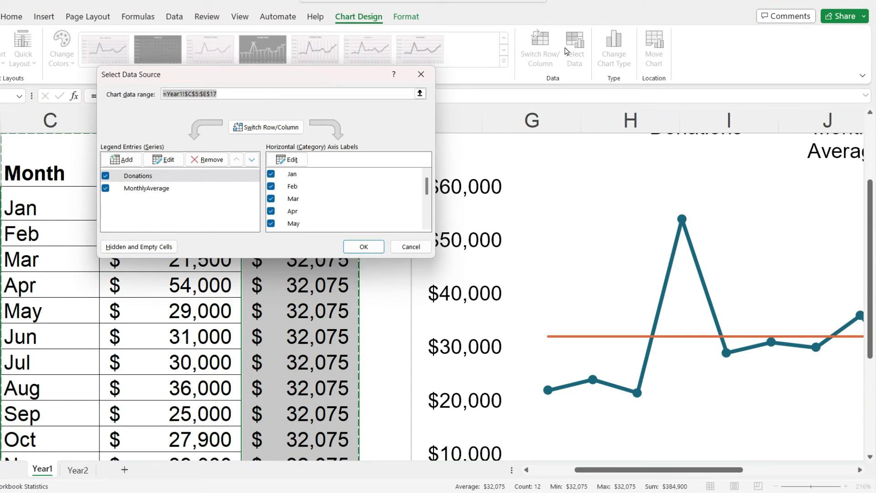
left_click(154, 190)
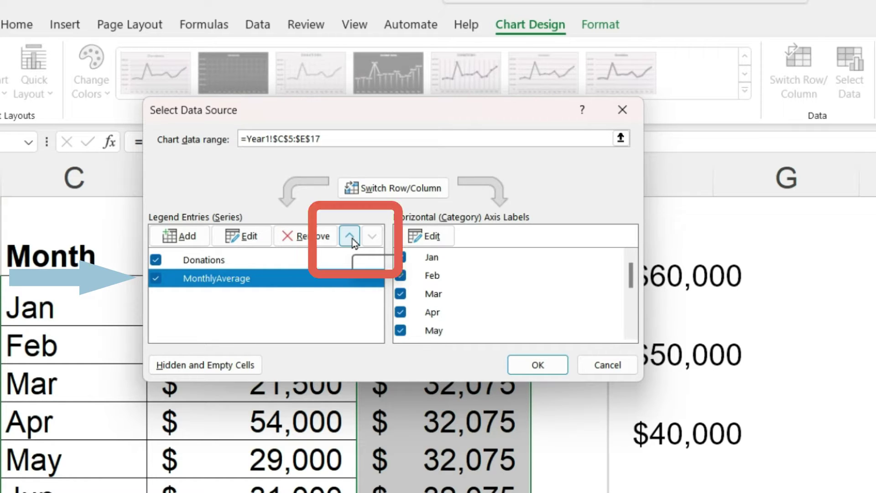
left_click(351, 237)
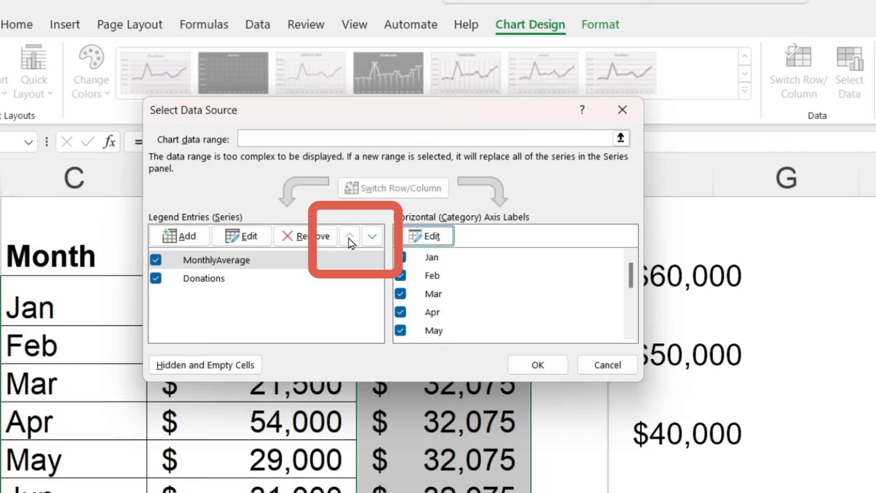
left_click(539, 367)
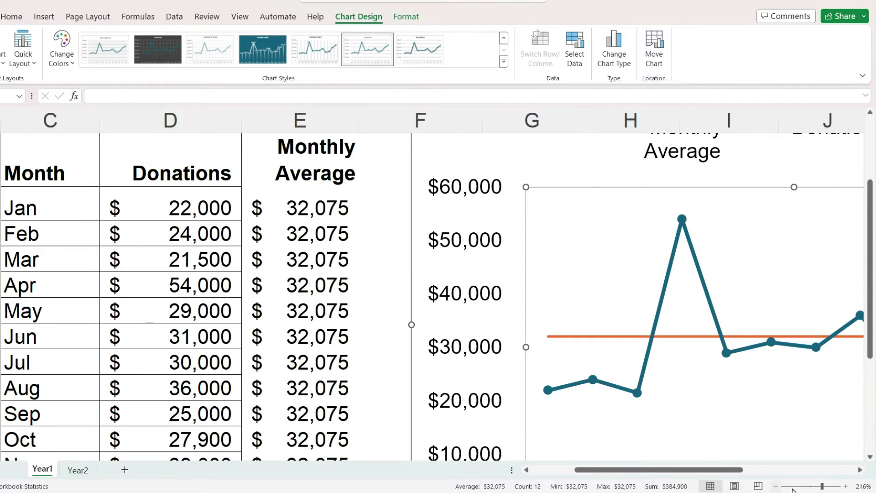
scroll(851, 489, "down", 6, "ctrl")
- Nudge the chart down, delete its legend, and select the average line's Dec point
left_click(662, 322)
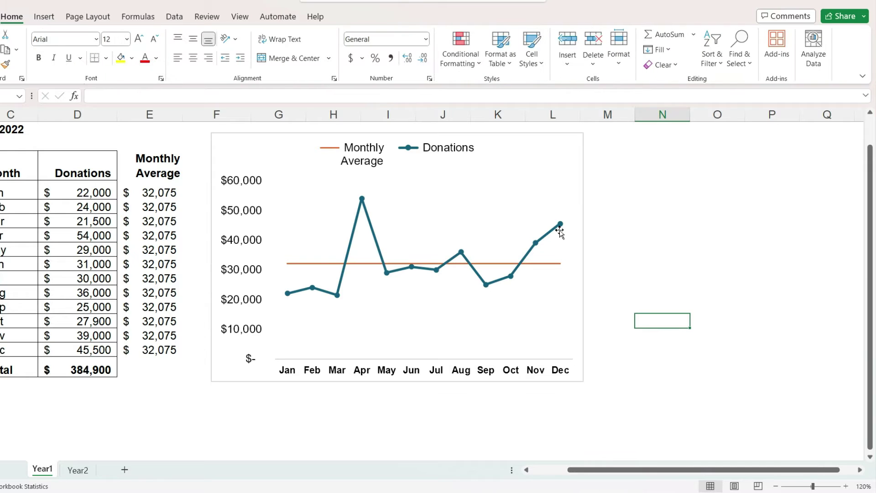
left_click_drag(476, 134, 475, 141)
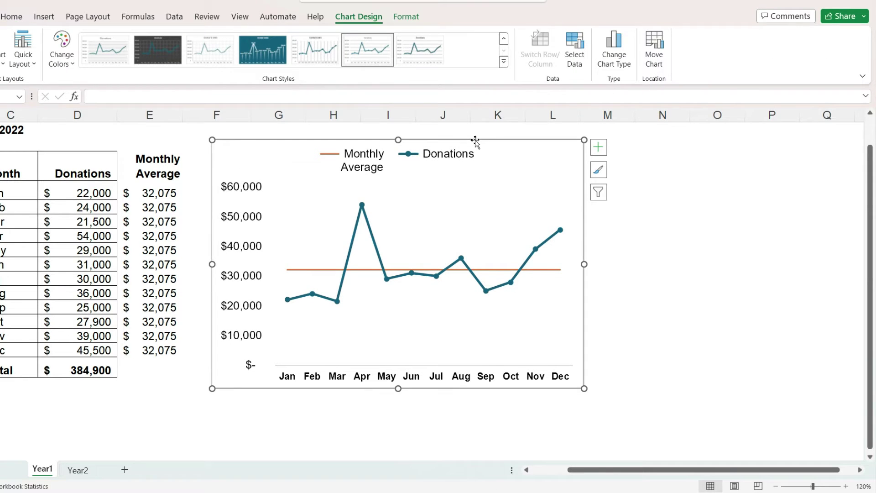
left_click(454, 156)
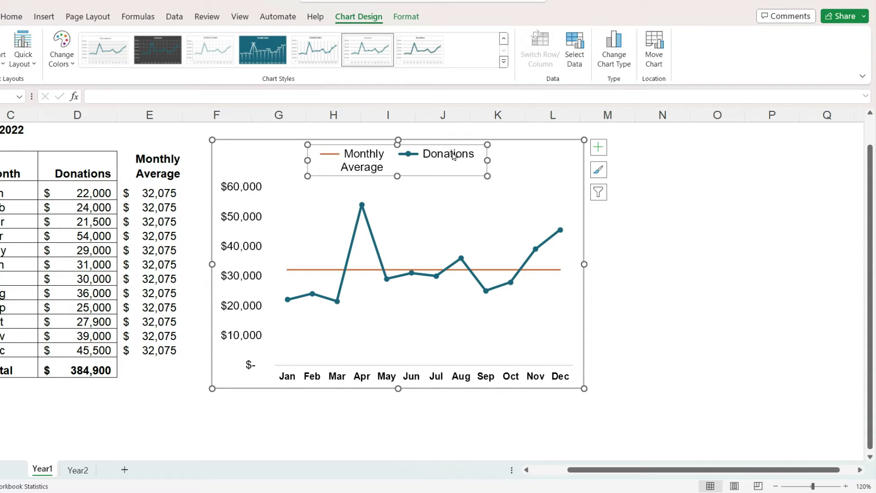
key("Delete")
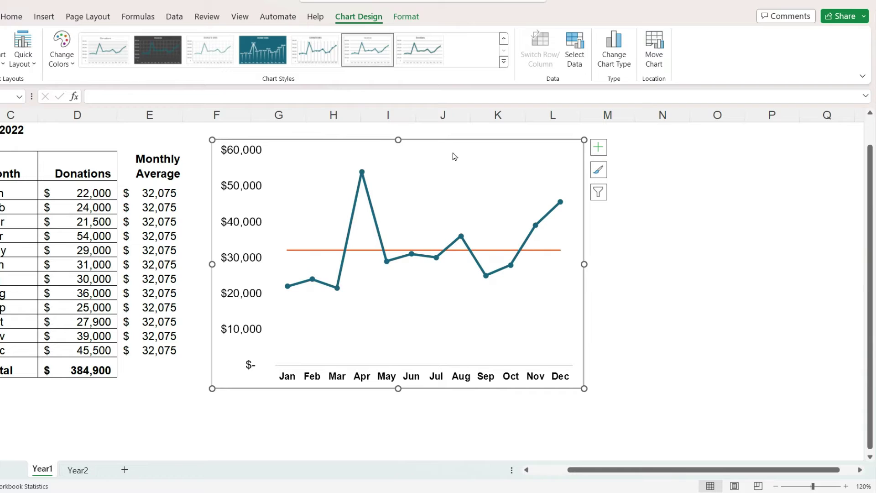
left_click(545, 251)
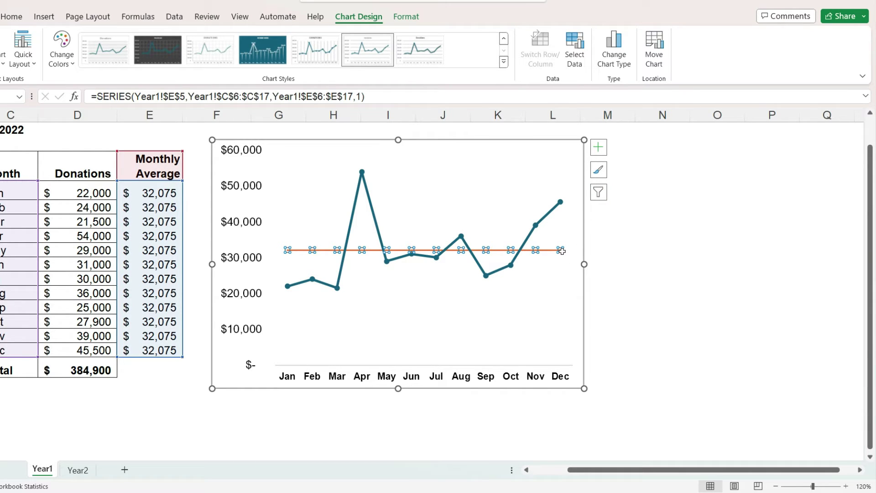
left_click(560, 251)
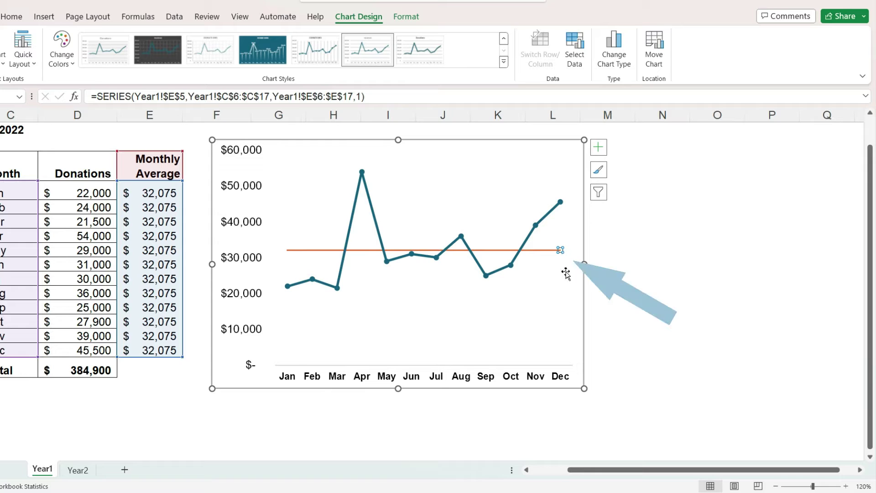
- Add a Dec data label showing series name and value, without leader lines or separator
left_click(599, 149)
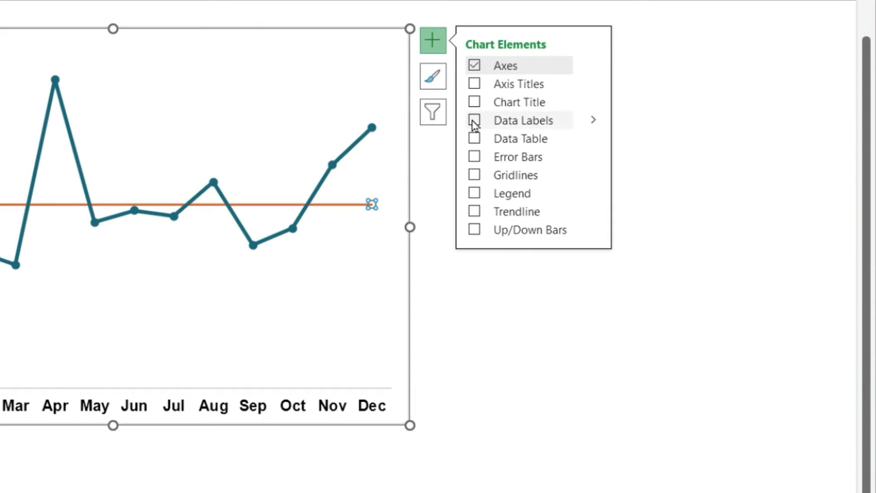
left_click(625, 197)
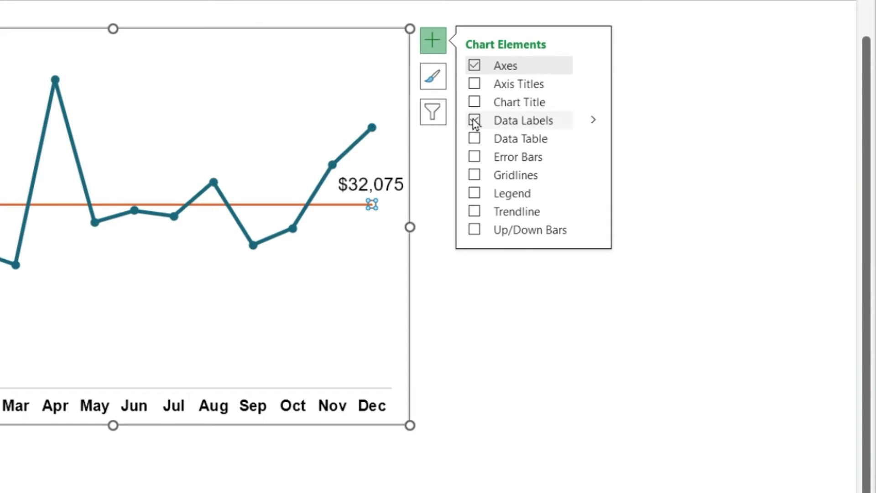
left_click(592, 120)
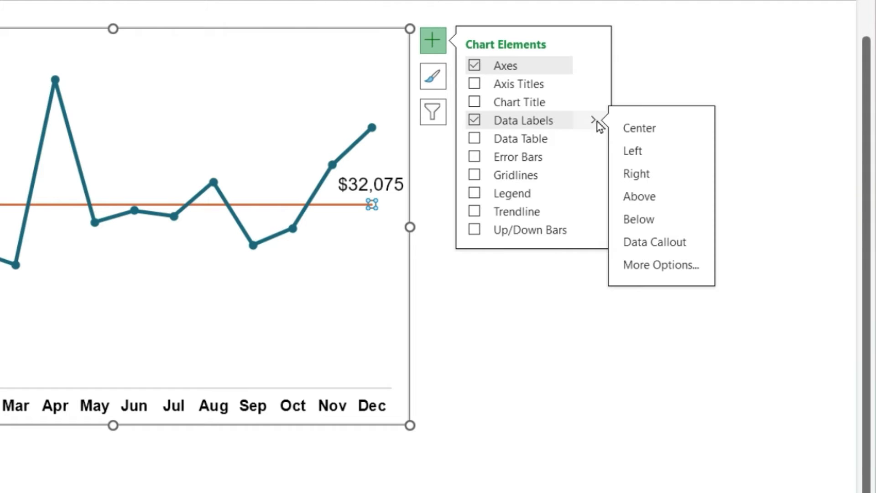
left_click(646, 265)
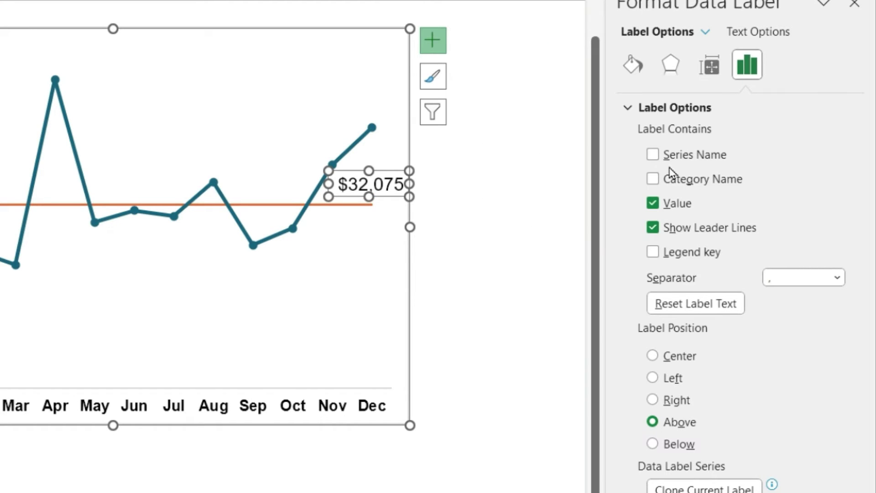
left_click(653, 155)
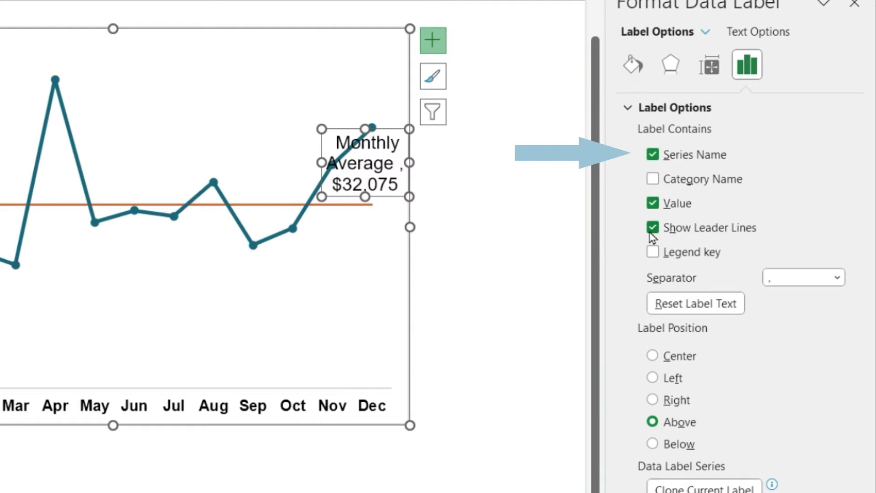
left_click_drag(389, 195, 373, 307)
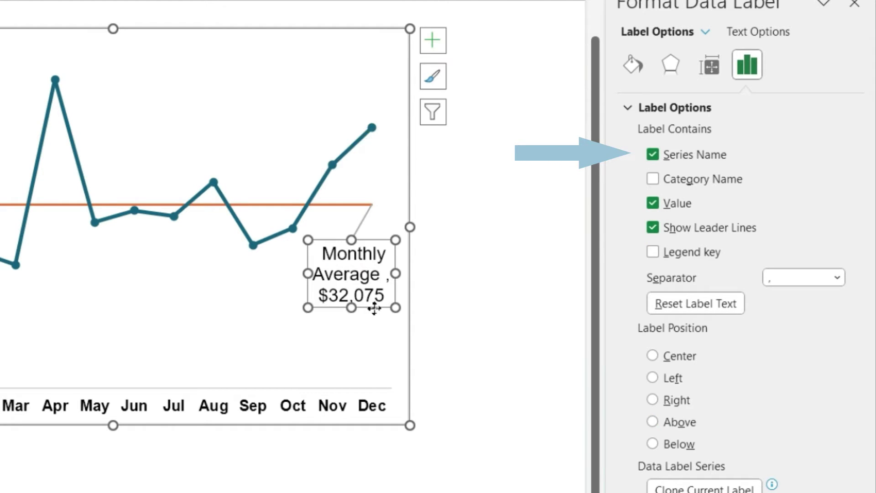
left_click(653, 227)
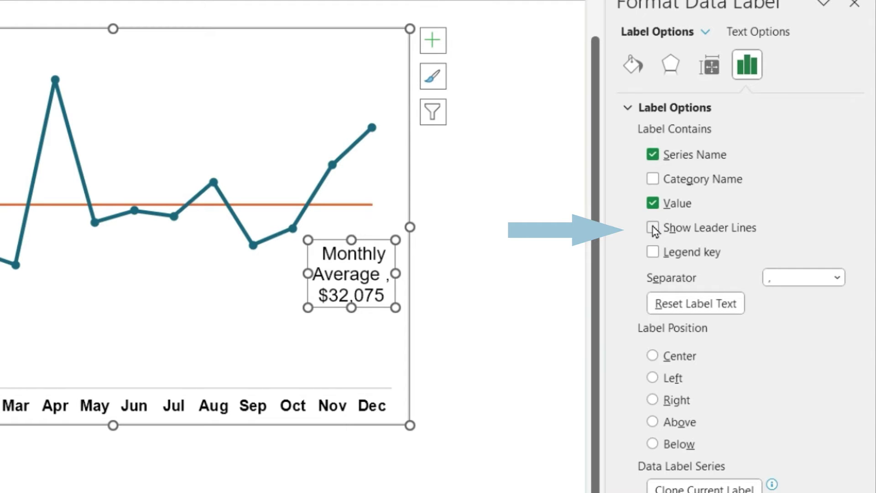
left_click(781, 283)
key("BackSpace")
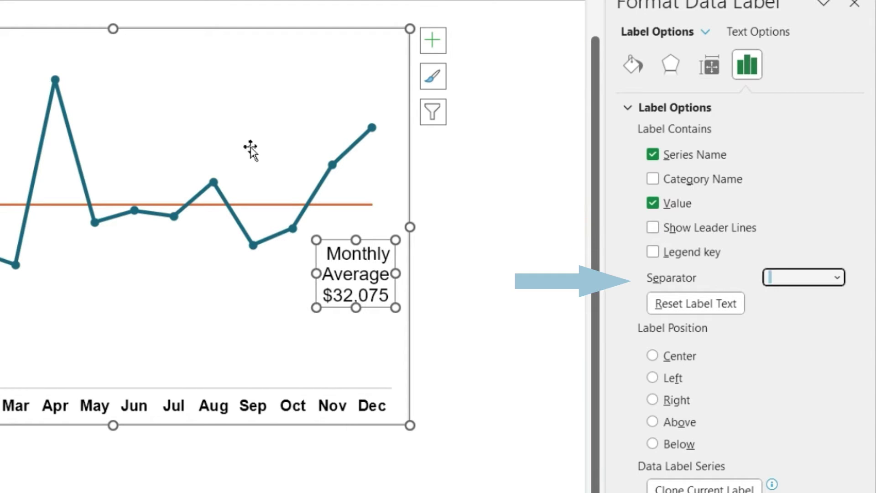
- Narrow the plot area and move the label beside the end of the average line
left_click(249, 151)
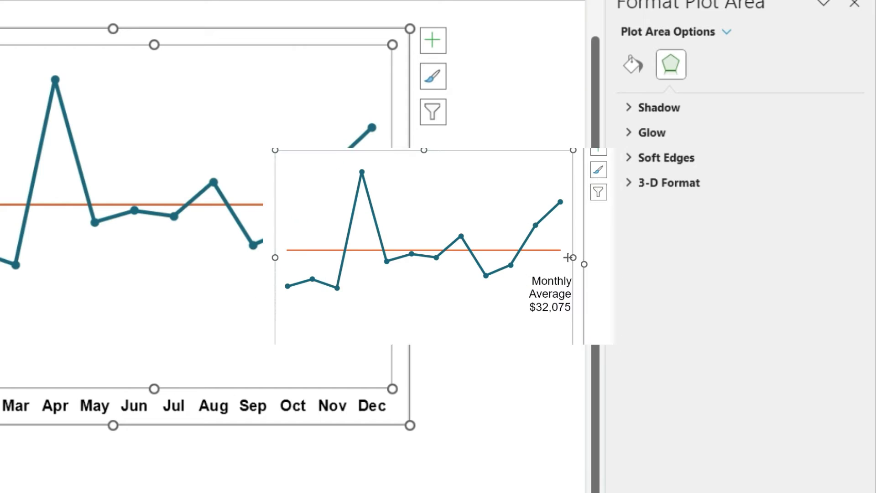
left_click_drag(534, 256, 533, 257)
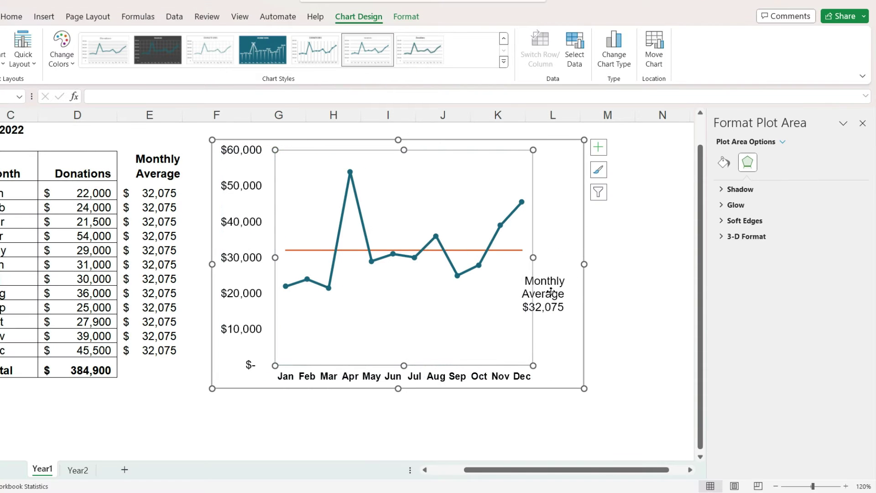
left_click(551, 292)
left_click(550, 292)
left_click_drag(550, 292, 553, 272)
left_click(12, 16)
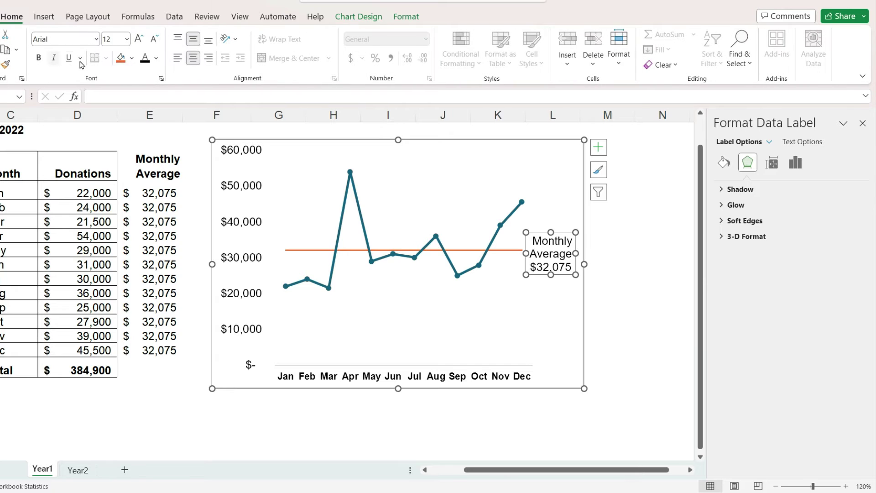
- Set the 'Monthly Average $32,075' label font colour to the orange theme colour
left_click(156, 58)
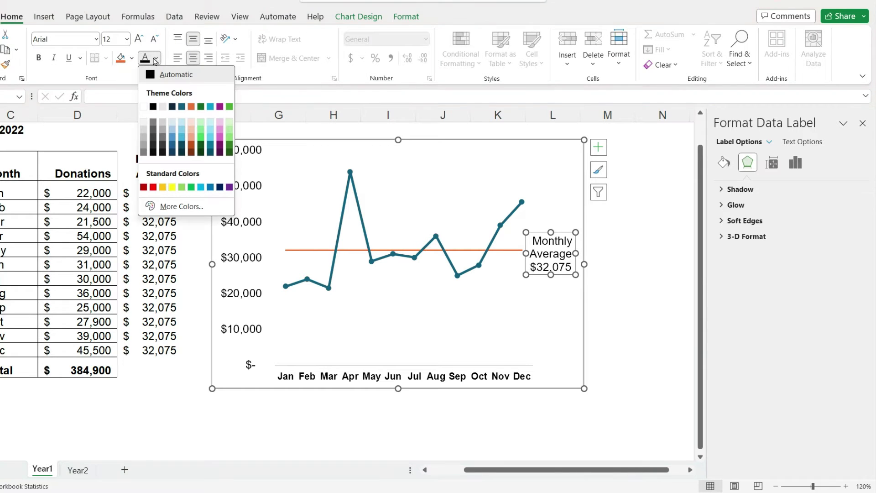
left_click(191, 106)
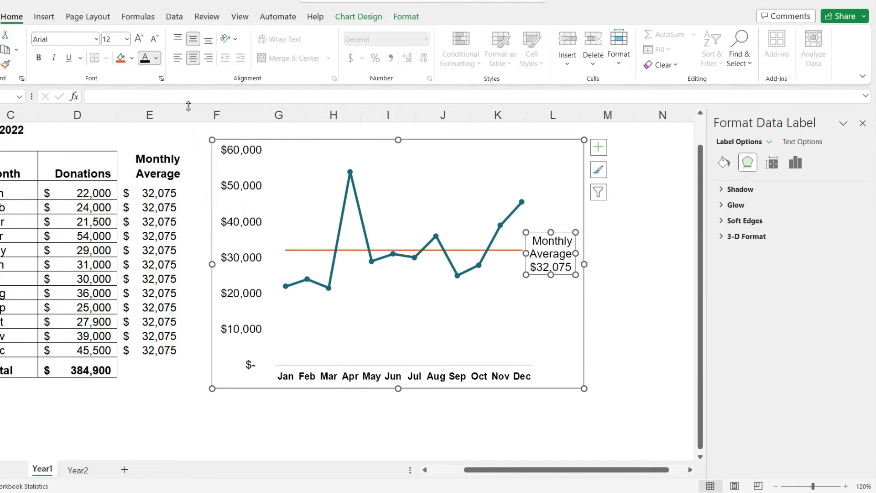
left_click(625, 346)
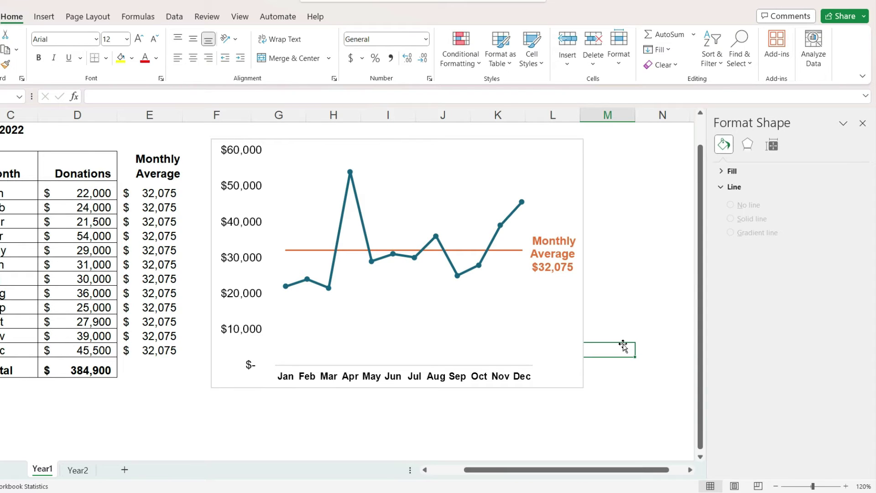
- Hide column E holding the Monthly Average values
left_click(147, 114)
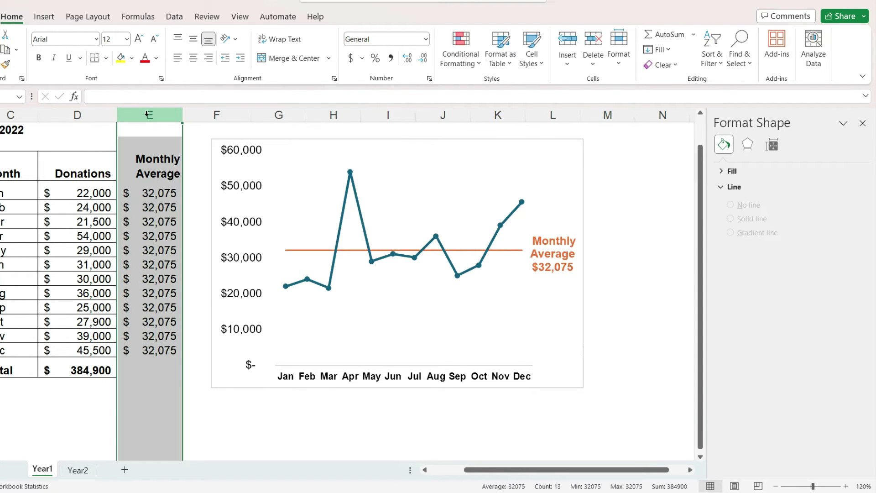
right_click(148, 115)
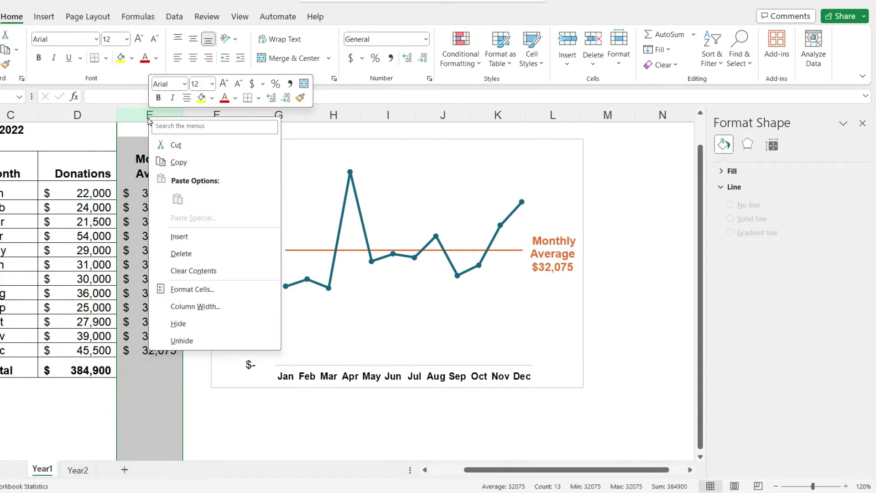
left_click(177, 323)
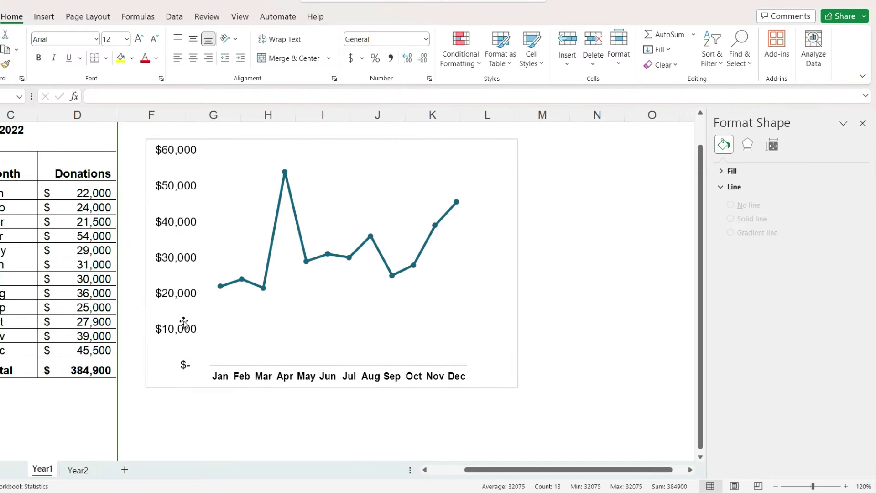
left_click(517, 313)
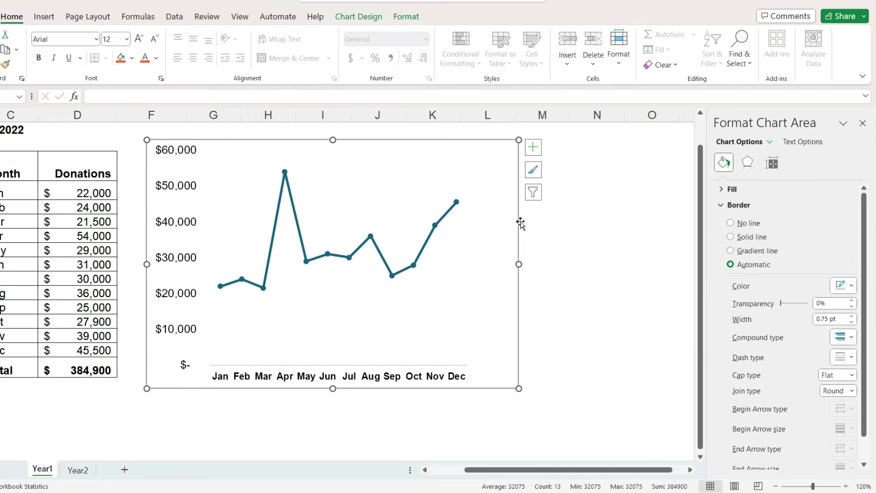
left_click(362, 19)
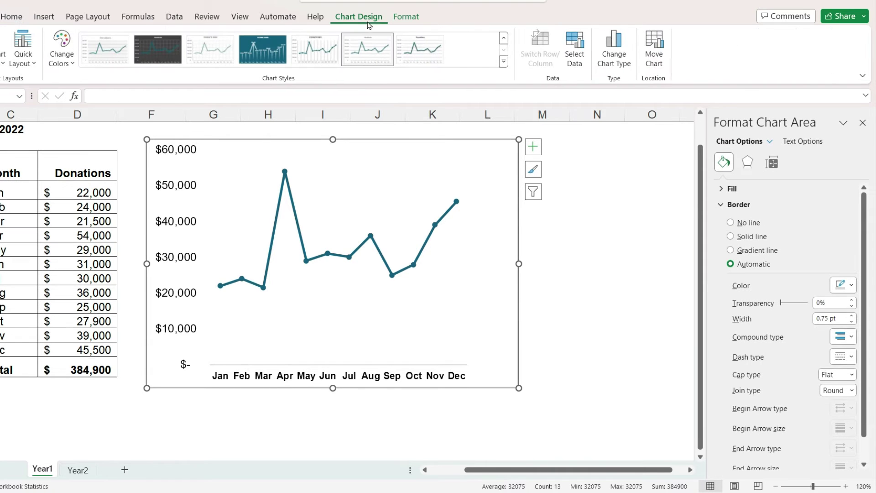
- Turn on 'Show data in hidden rows and columns' for the chart
left_click(574, 51)
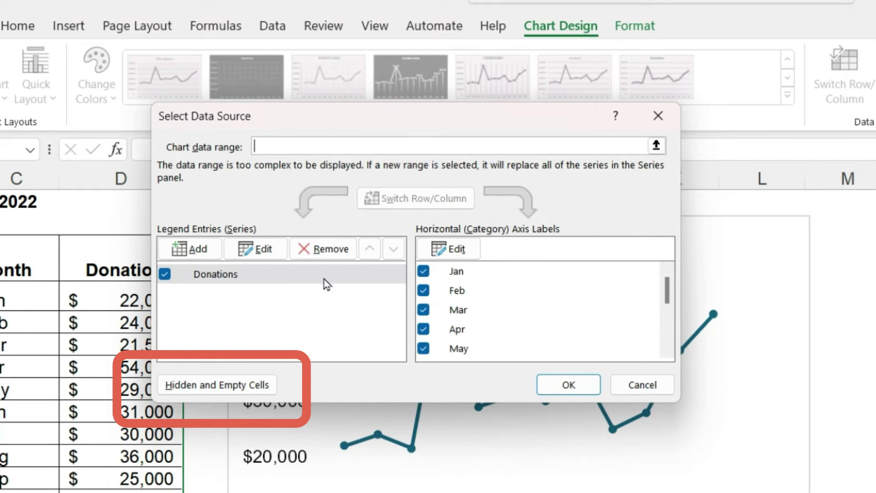
left_click(231, 387)
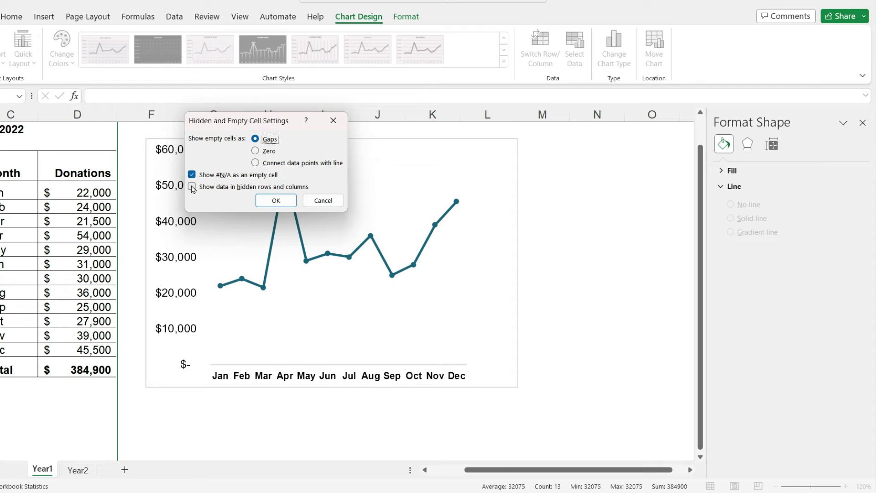
left_click(192, 187)
left_click(271, 202)
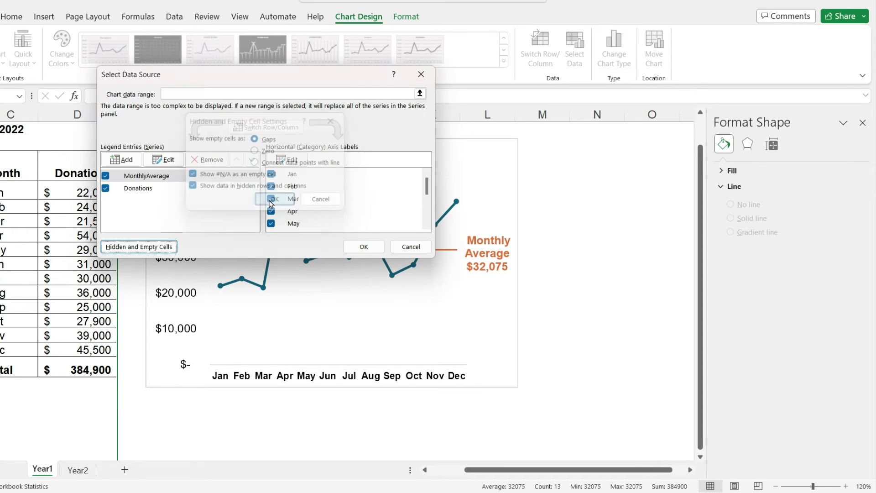
left_click(364, 246)
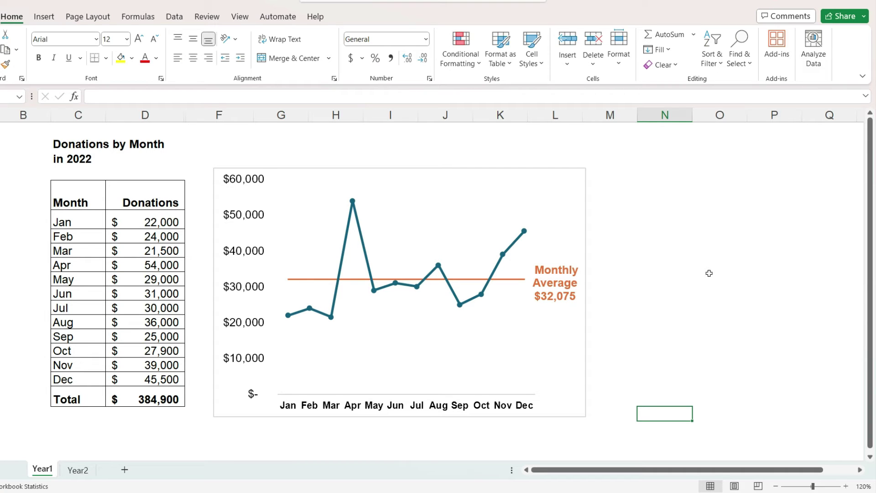
- Copy the 2023 donations table C2:D15 from Year2 and paste it over C2 on Year1
key("Up")
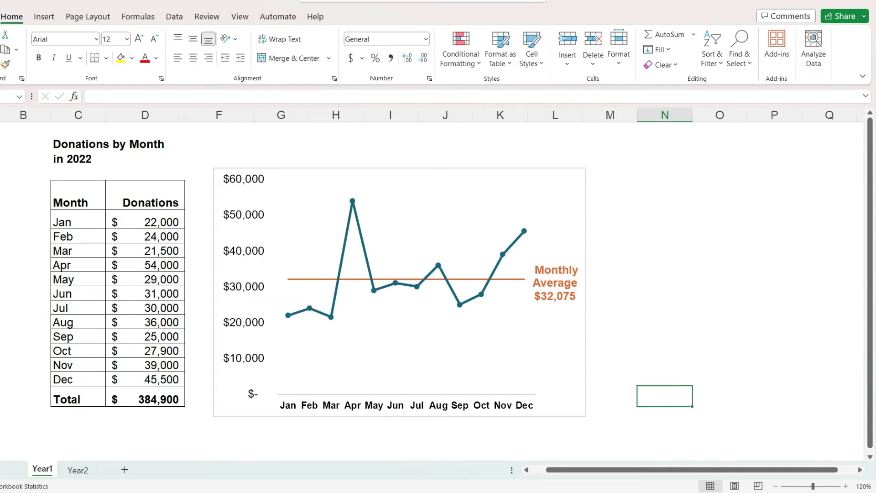
left_click(84, 475)
left_click_drag(114, 145, 186, 362)
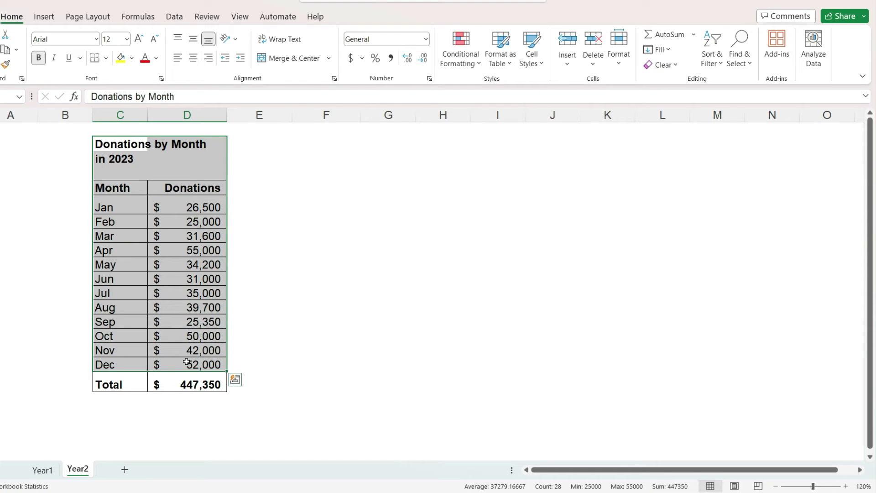
key("ctrl+c")
left_click(43, 470)
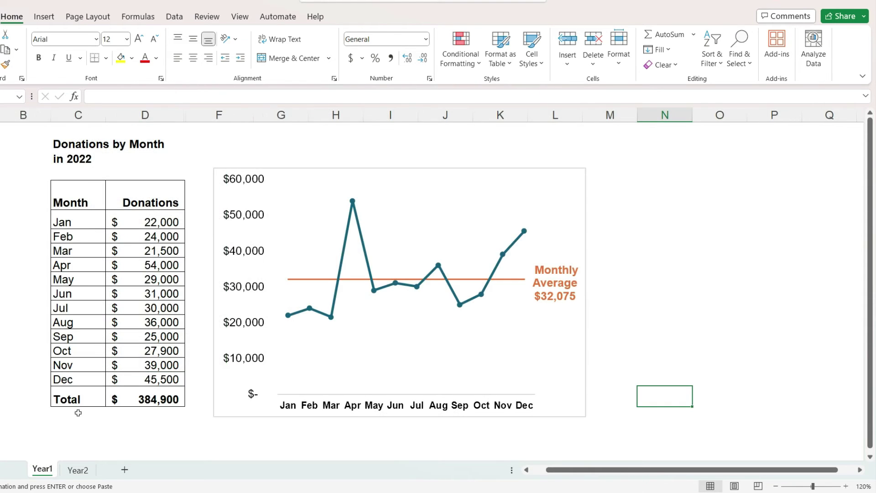
left_click(66, 144)
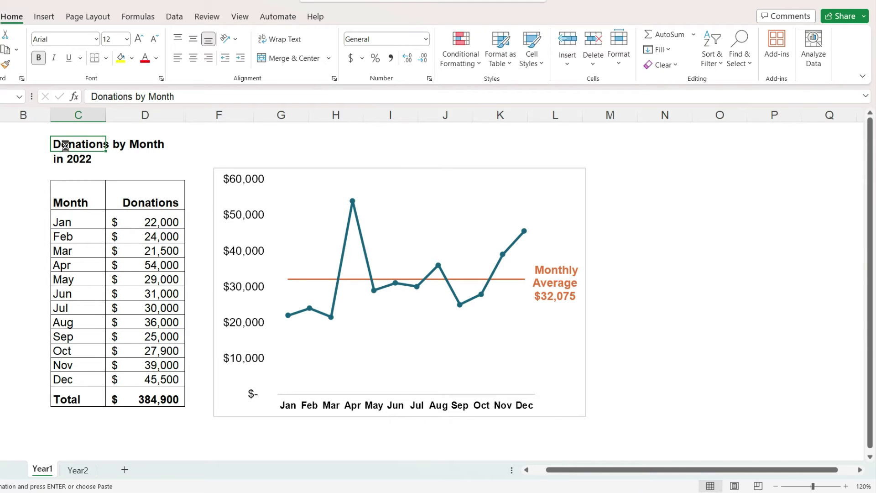
key("ctrl+v")
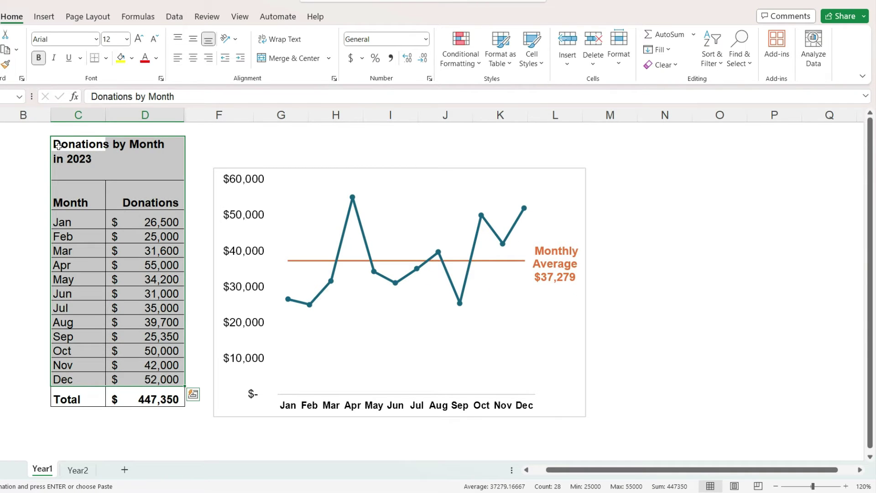
left_click(628, 307)
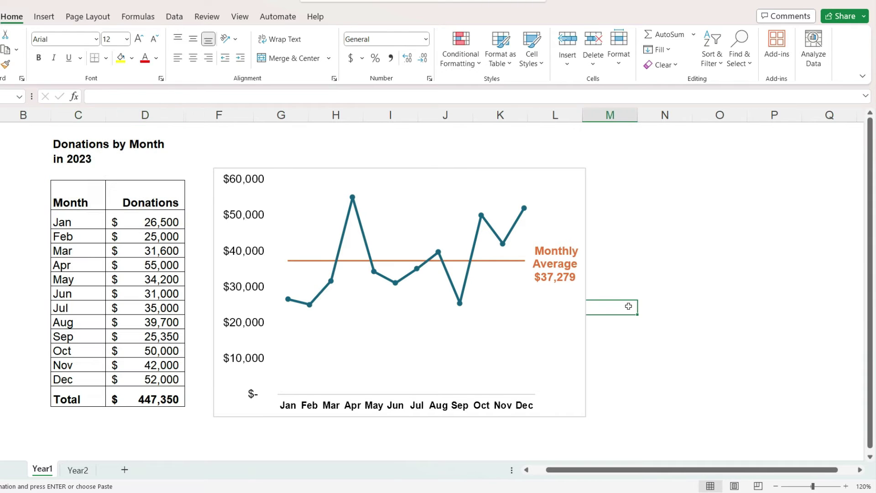
left_click(461, 331)
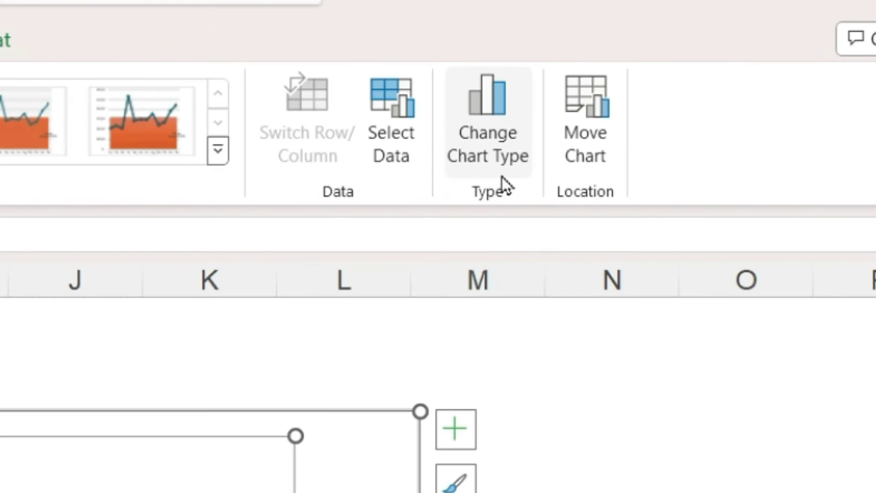
- Change the chart to a Combo: Donations as Line with Markers, MonthlyAverage as Area
left_click(479, 159)
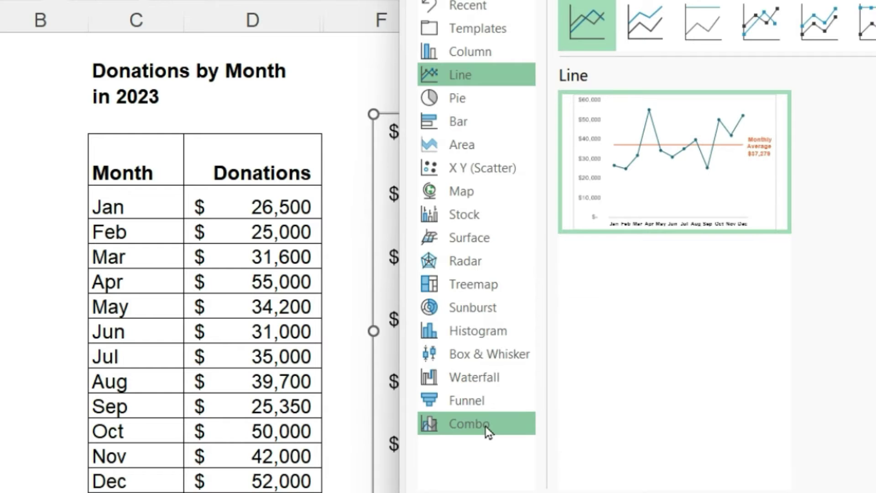
left_click(406, 435)
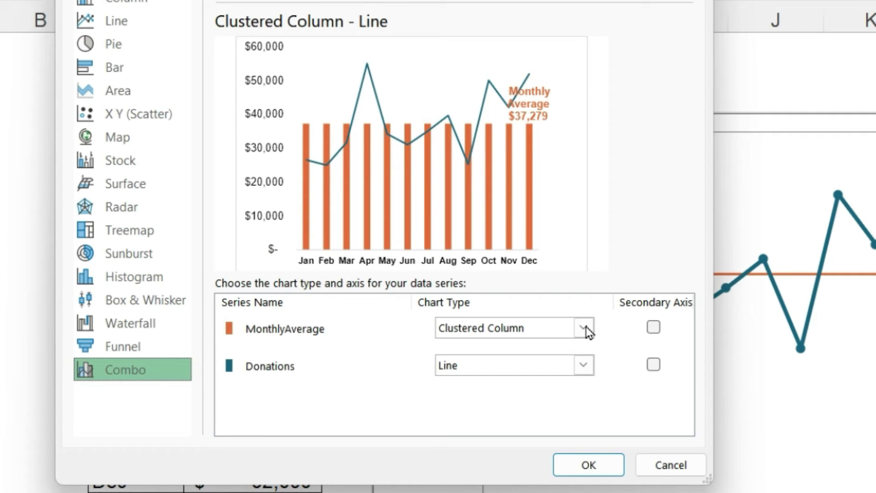
left_click(584, 365)
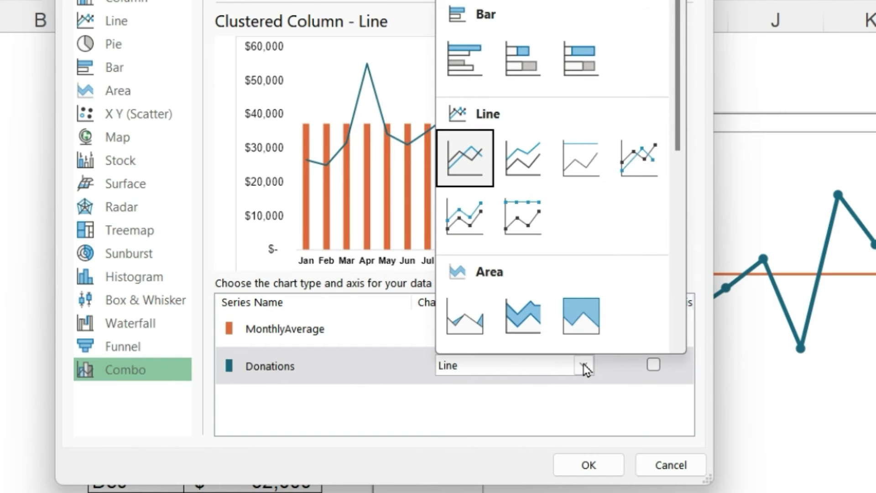
left_click(632, 164)
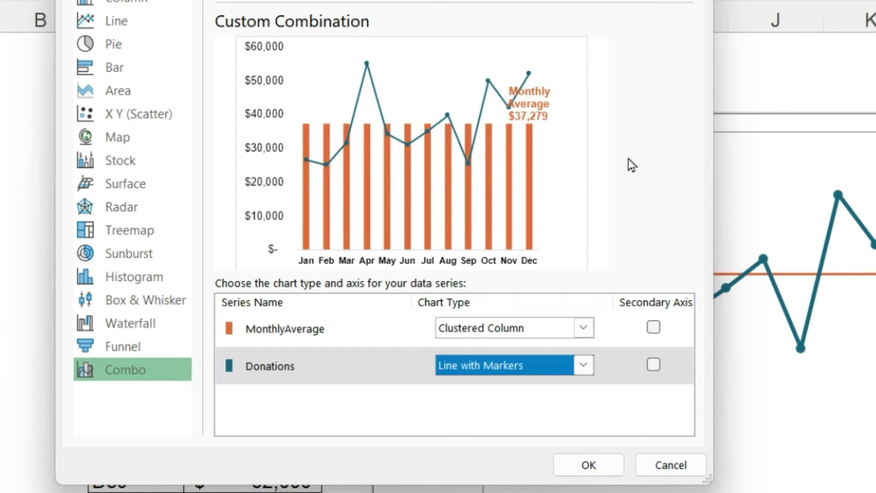
left_click(583, 327)
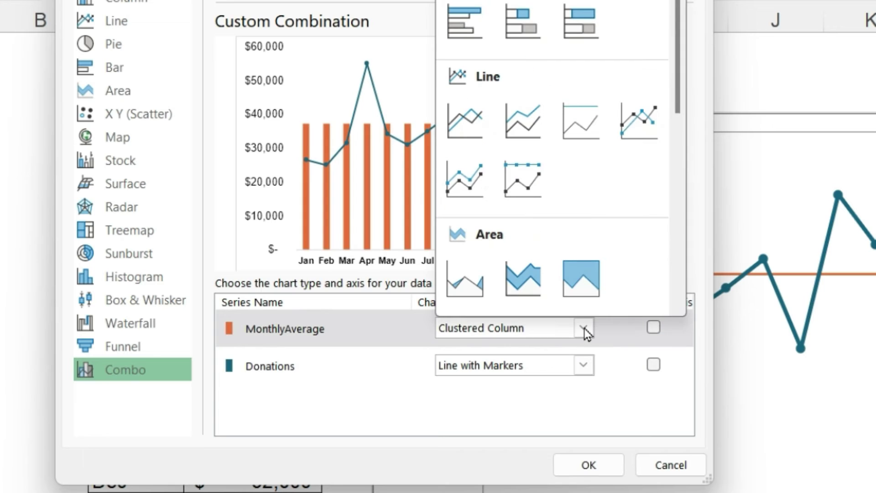
left_click(473, 294)
left_click(590, 465)
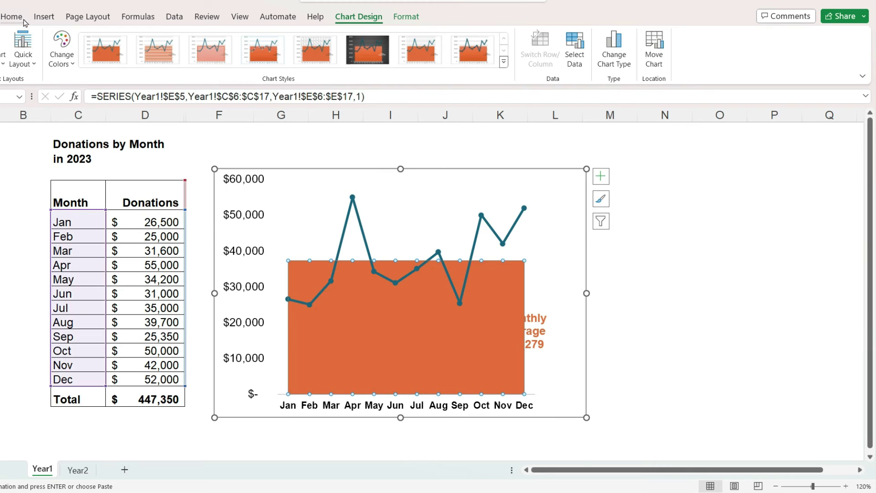
- Fill the Monthly Average area series light grey
left_click(11, 16)
left_click(132, 58)
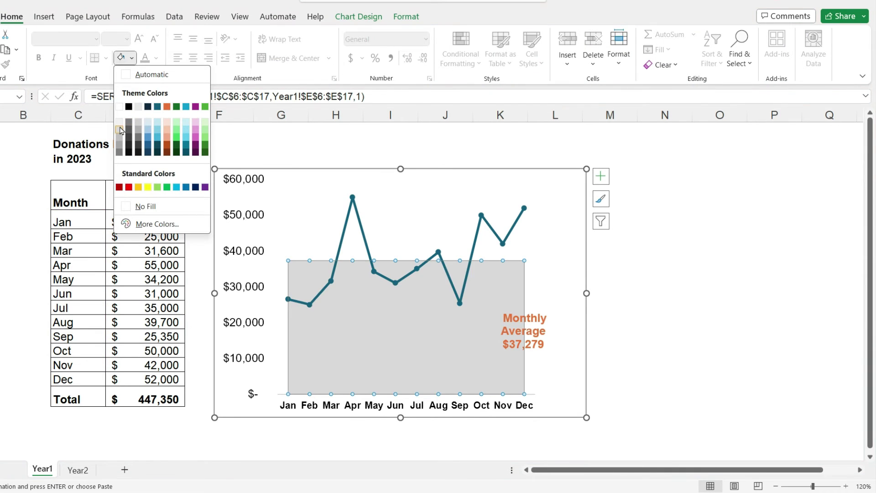
left_click(136, 121)
- Move the 'Monthly Average $37,279' label beside the area's top edge and make its text grey
left_click(541, 318)
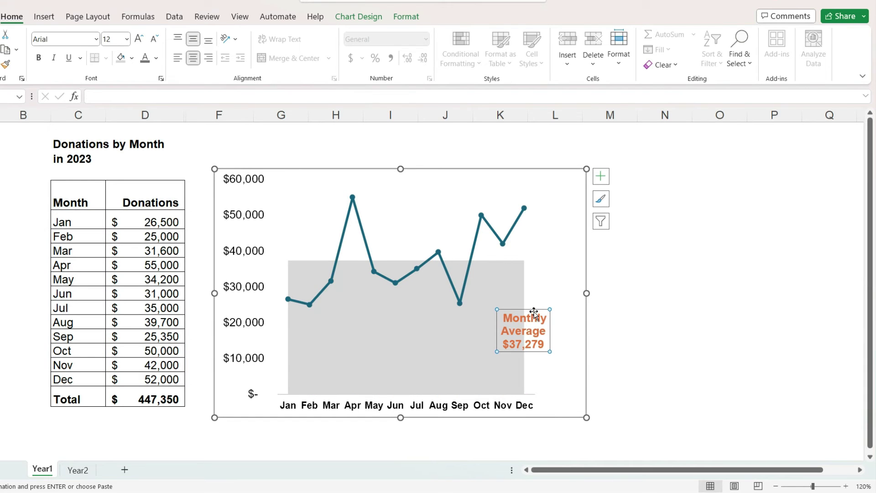
left_click_drag(534, 311, 567, 263)
left_click(144, 61)
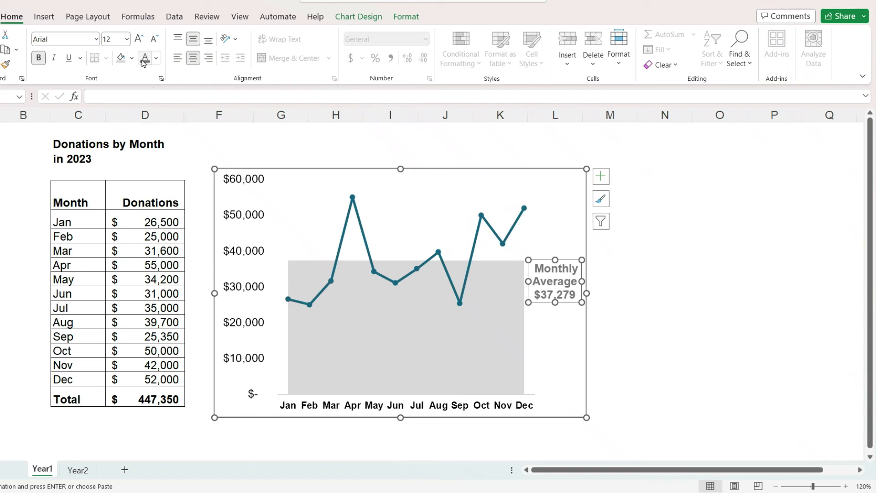
left_click(644, 367)
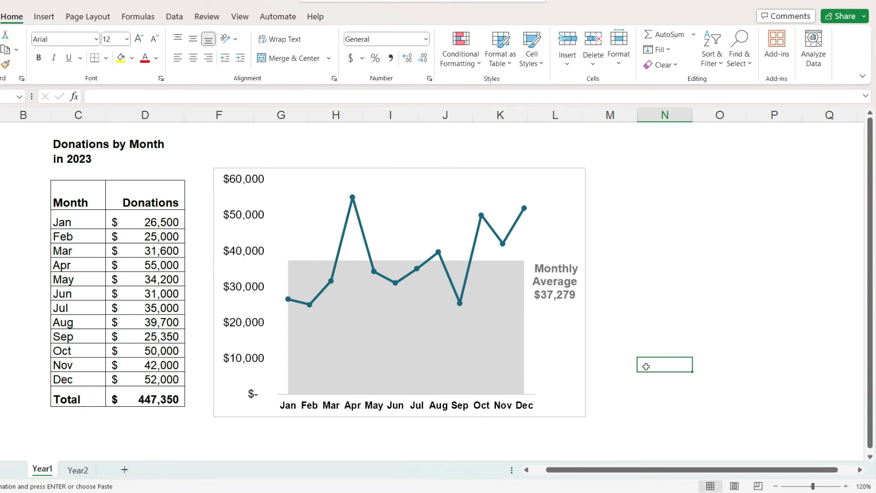
left_click(508, 336)
right_click(299, 280)
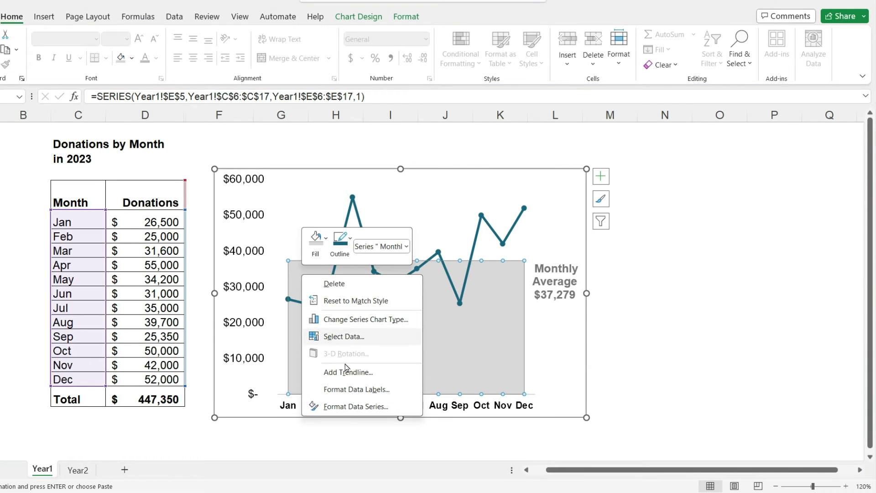
- Give the grey average area a solid line border in Format Data Series
left_click(355, 406)
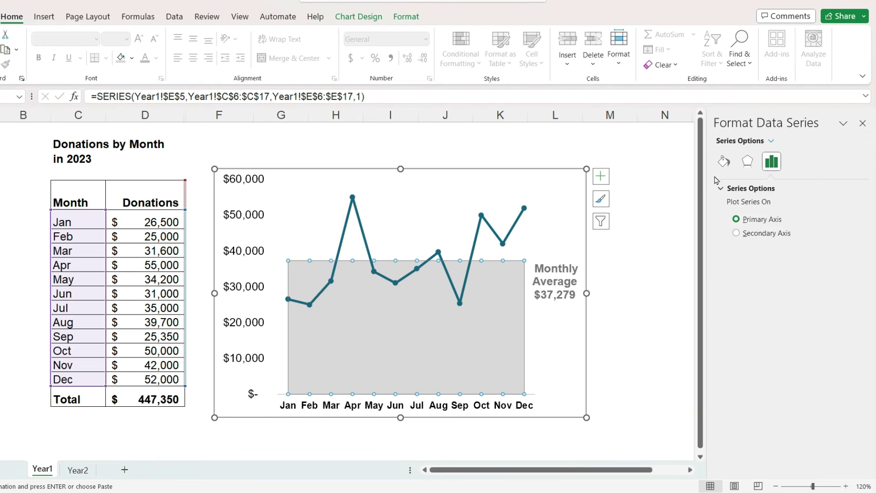
left_click(722, 163)
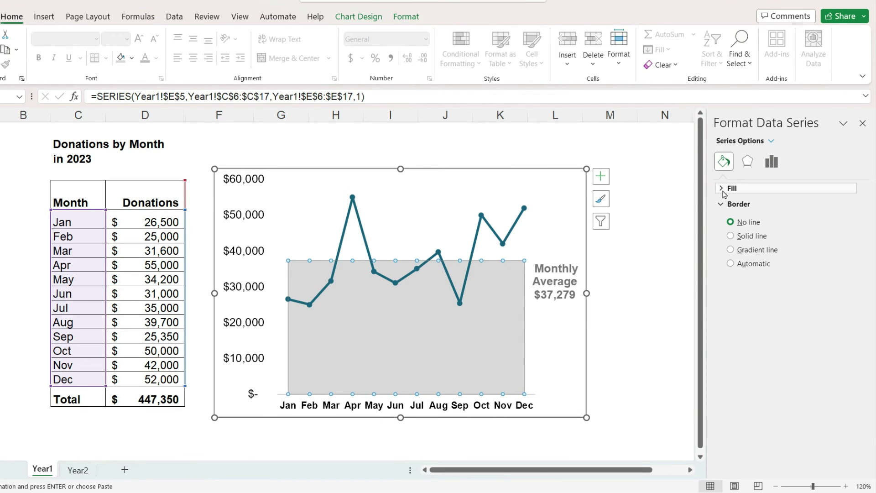
left_click(730, 235)
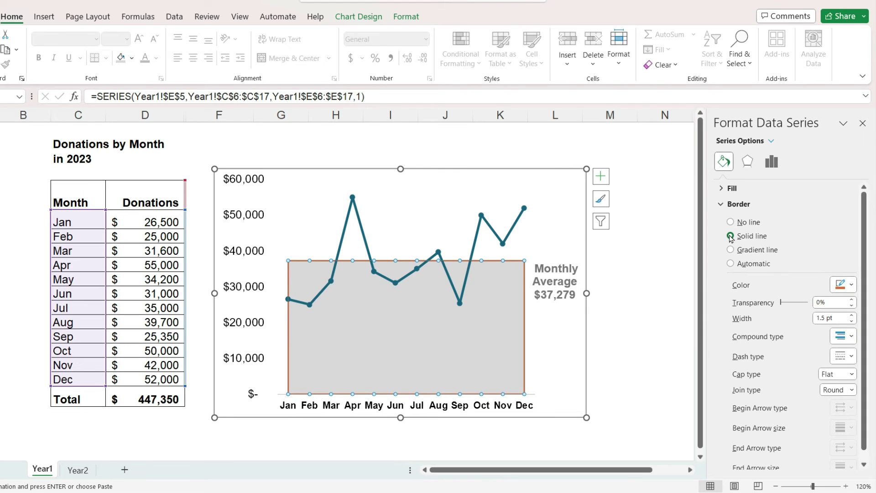
left_click(617, 319)
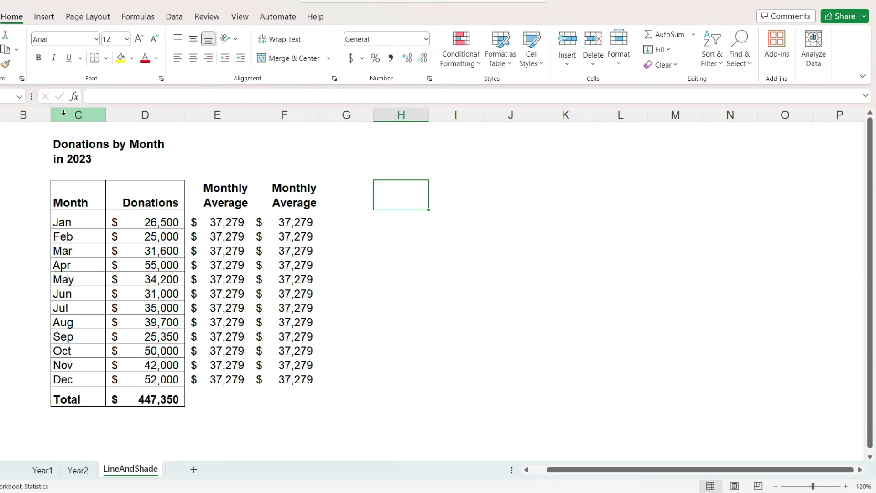
- Change the F4 header from 'Monthly Average' to 'Average2' and select the table C4:F16
left_click_drag(63, 112, 141, 119)
left_click(144, 118)
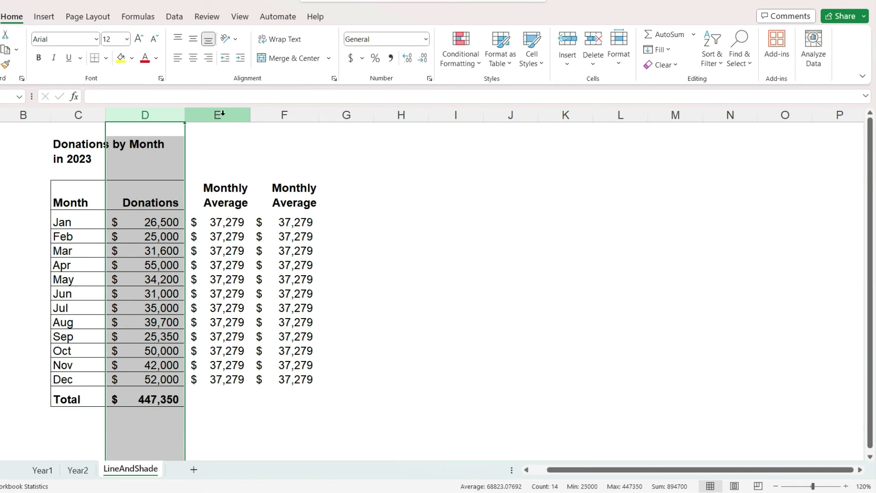
left_click(222, 114)
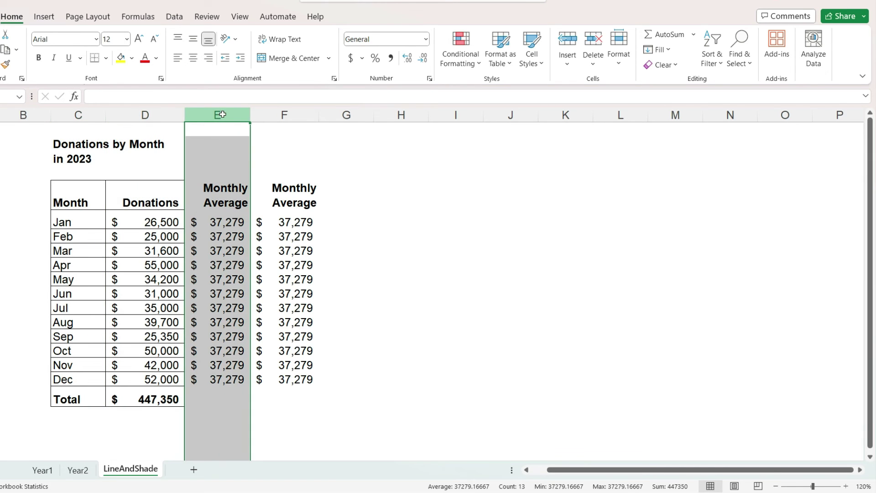
left_click(278, 115)
left_click(304, 201)
double_click(304, 201)
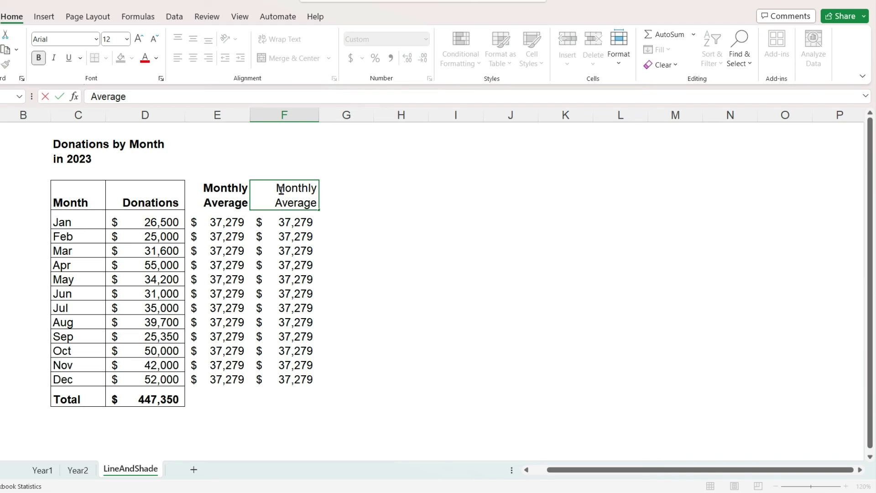
left_click_drag(277, 189, 318, 188)
key("Delete")
type("2")
key("Return")
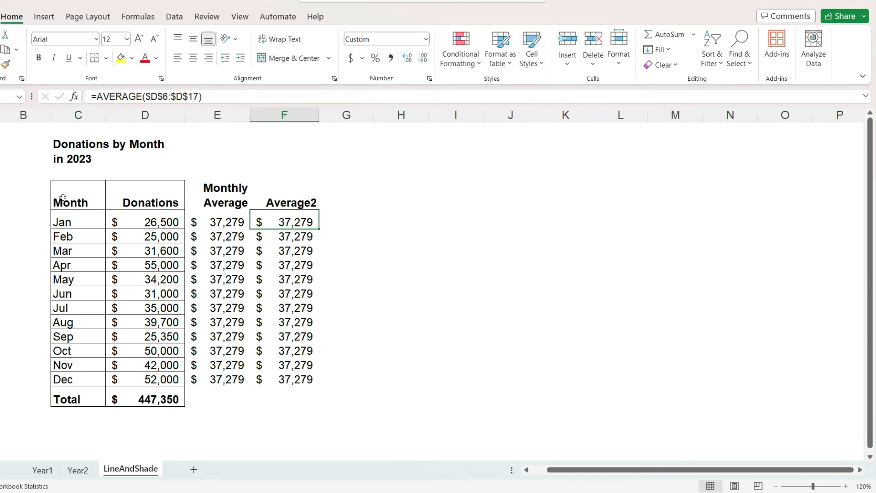
mouse_move(63, 198)
left_mouse_down()
mouse_move(268, 321)
mouse_move(292, 378)
left_mouse_up()
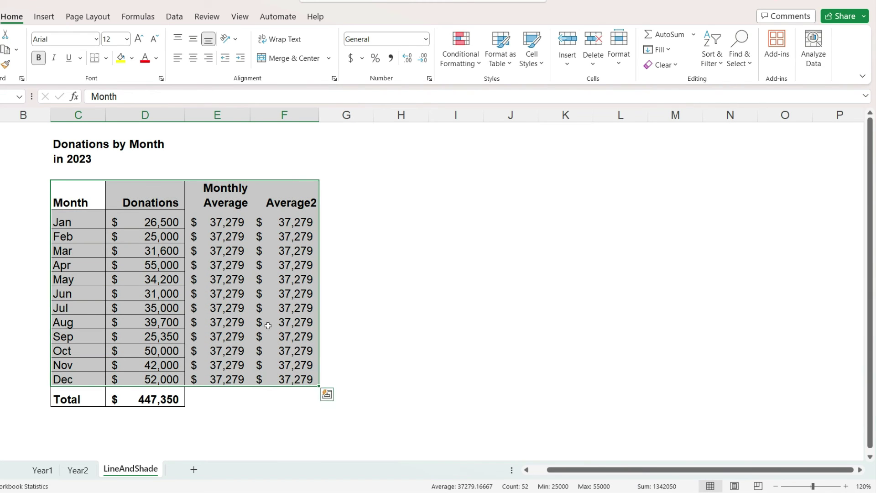
- Insert a Combo chart with Donations as Line with Markers, MonthlyAverage as Line, Average2 as Area, placed right of the table
left_click(44, 16)
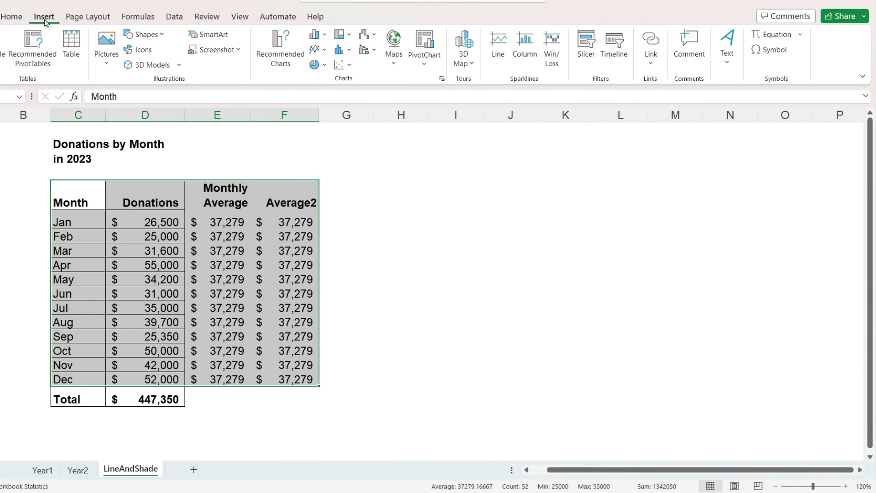
left_click(281, 47)
left_click(316, 86)
left_click_drag(324, 69, 301, 46)
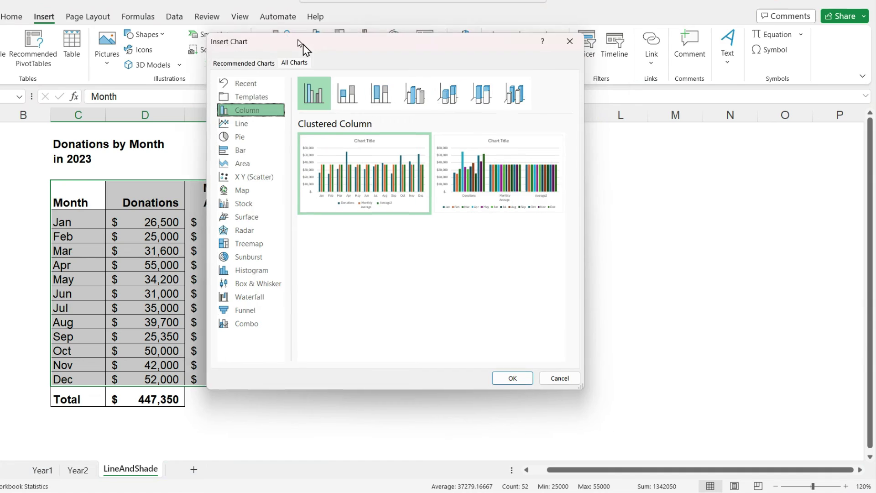
left_click(238, 323)
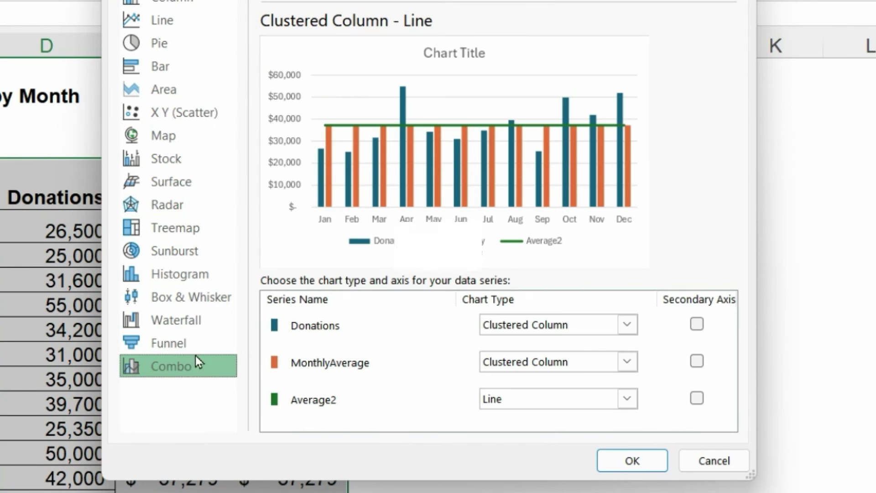
left_click(628, 325)
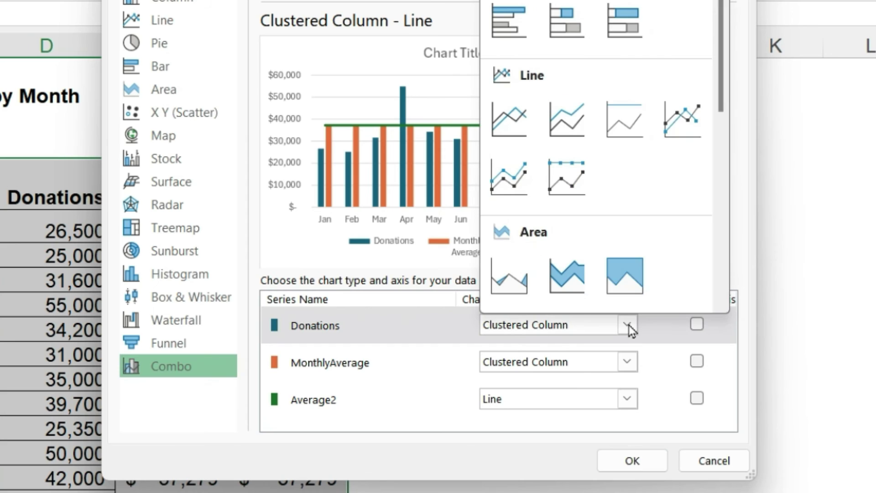
left_click(685, 130)
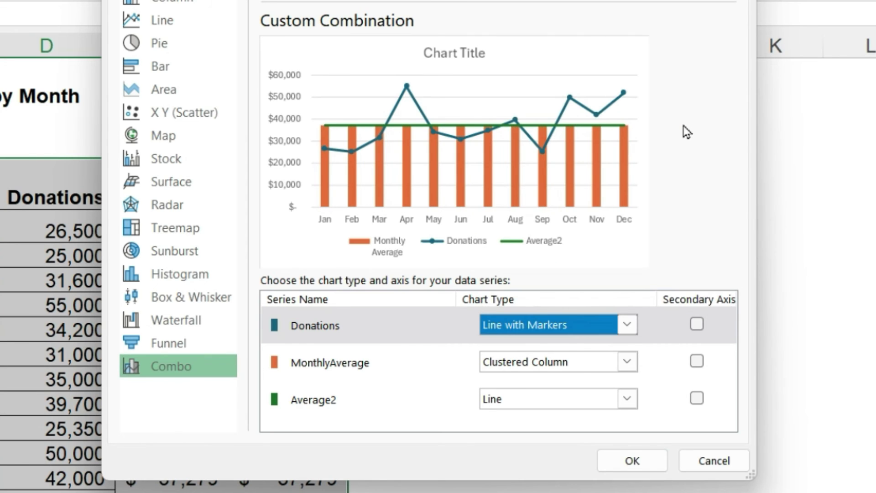
left_click(629, 362)
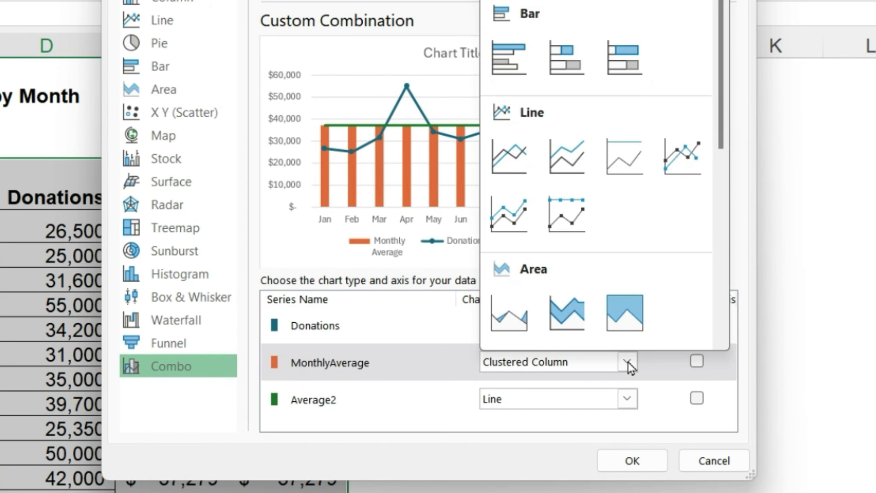
left_click(516, 165)
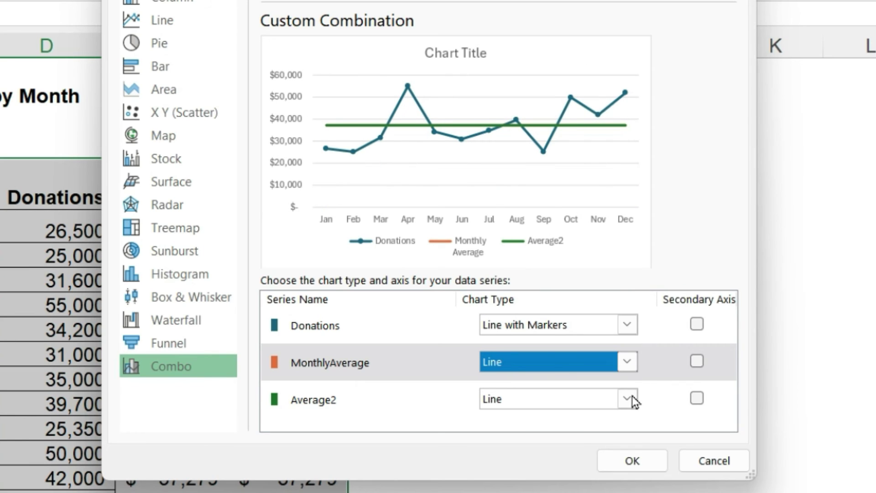
left_click(632, 397)
left_click(507, 363)
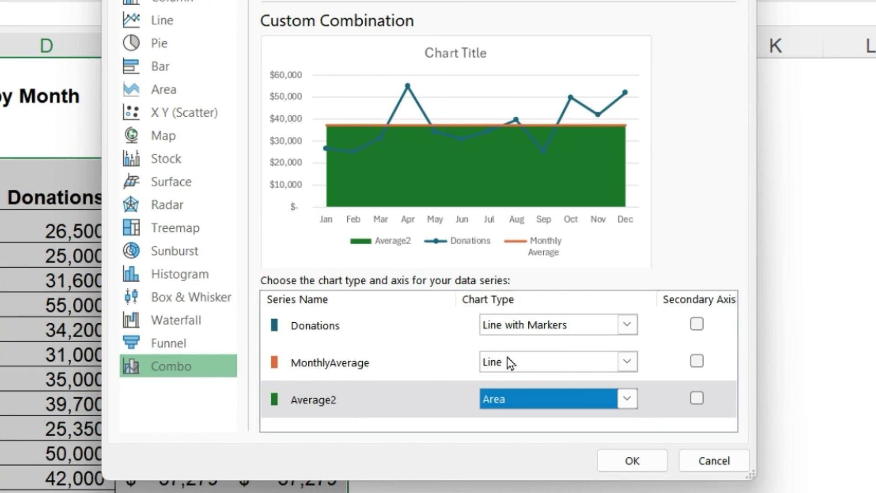
left_click(644, 462)
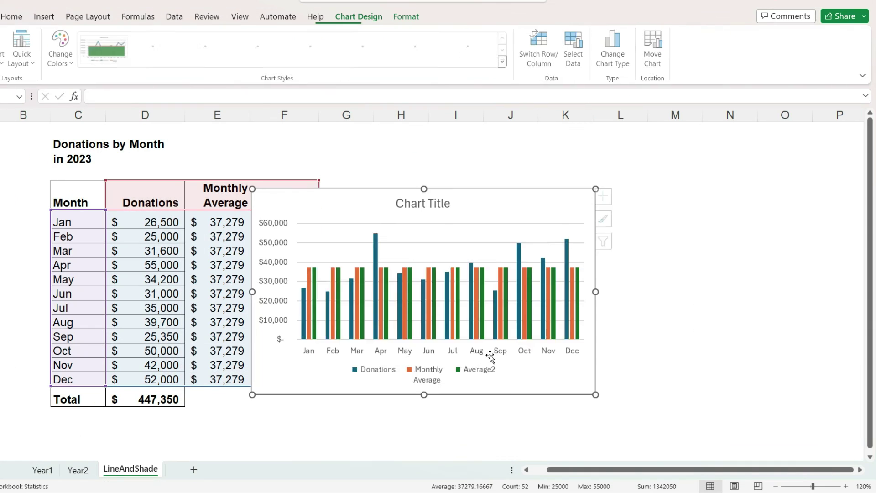
left_click_drag(470, 187, 569, 181)
- Delete the chart title and the legend
left_click(524, 195)
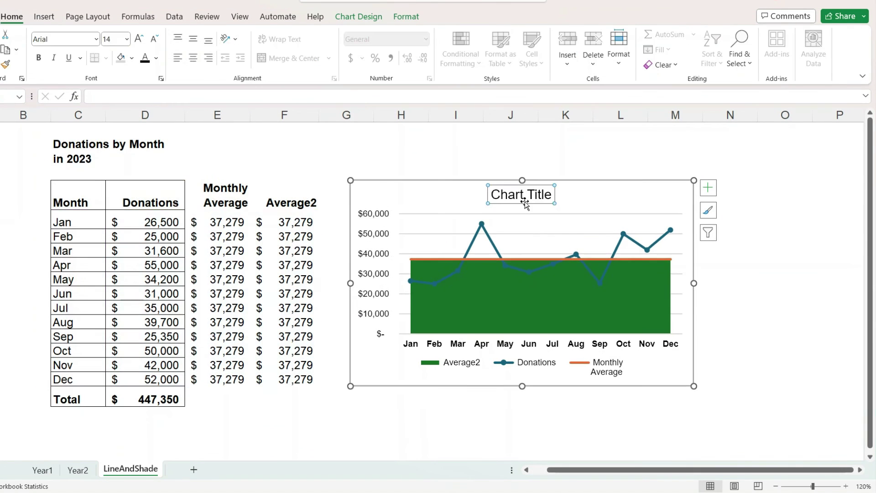
key("Delete")
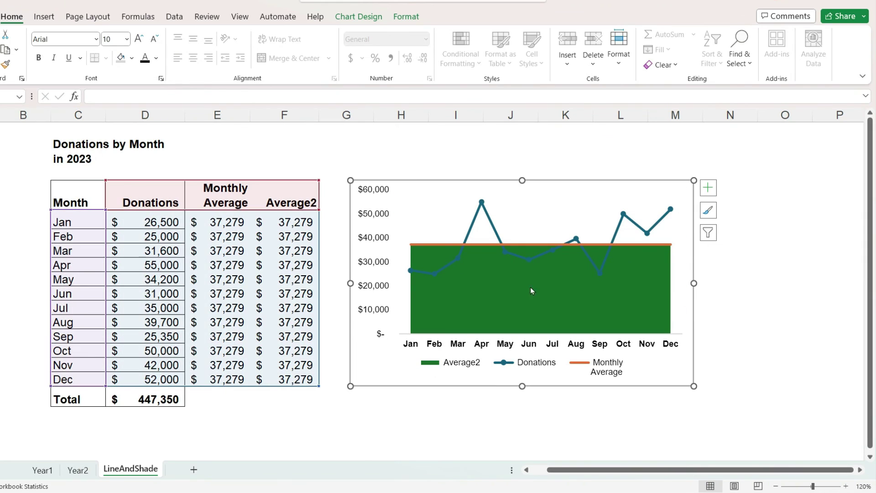
left_click(522, 371)
key("Delete")
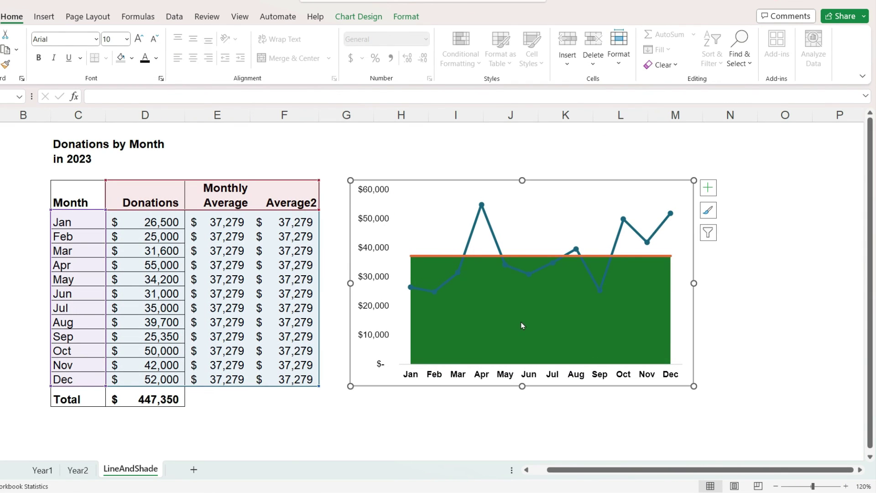
- Fill the Average2 area light orange
left_click(521, 323)
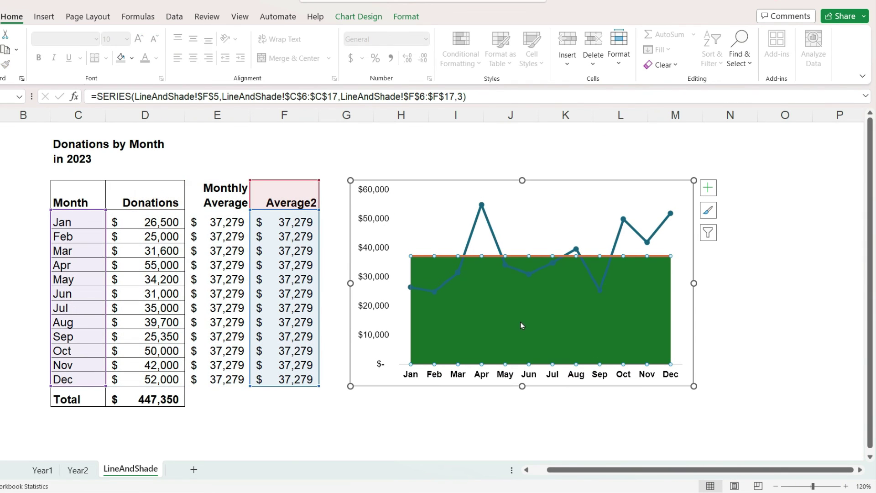
left_click(132, 58)
left_click(167, 121)
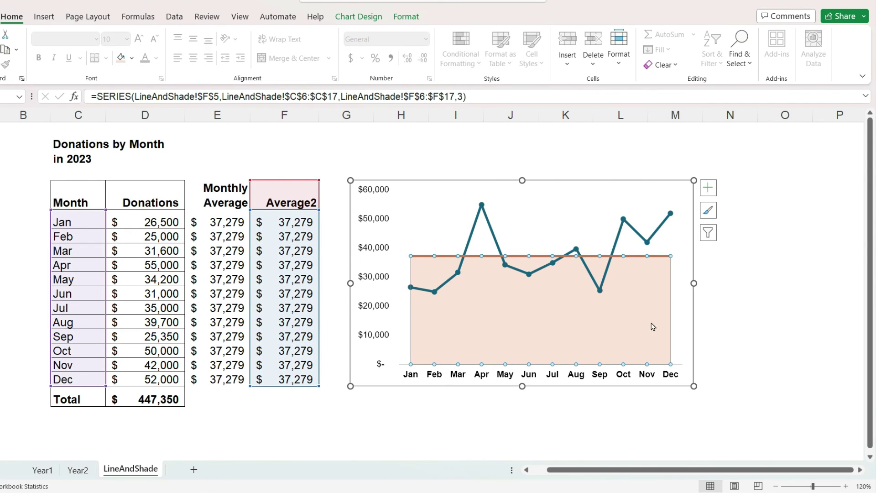
left_click(670, 256)
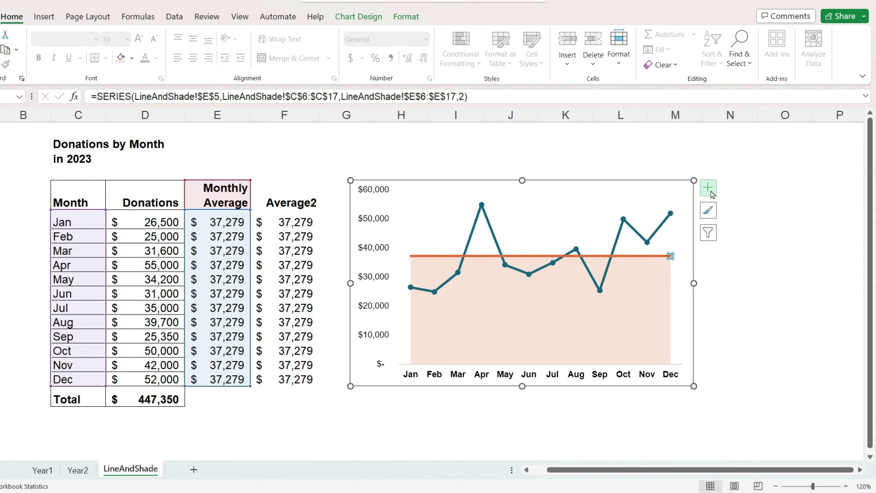
left_click(710, 190)
- Label the average line's Dec point with series name and value, 'Monthly Average $37,279', without leader lines
left_click(734, 238)
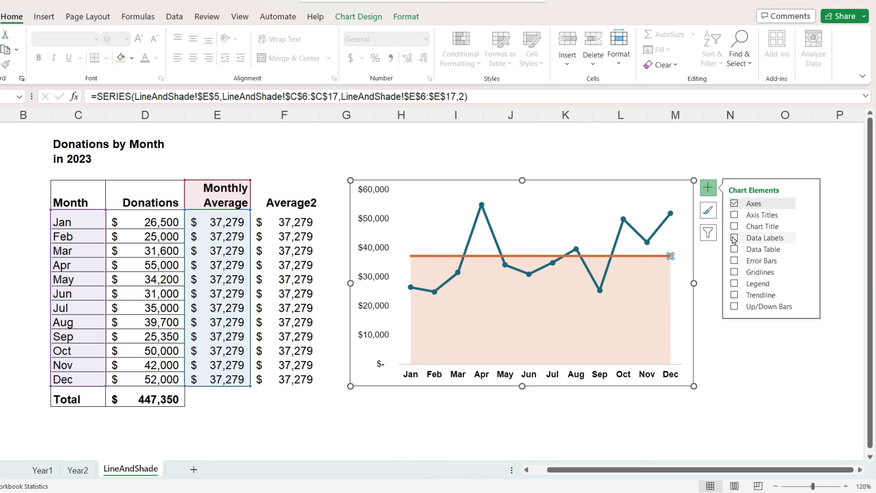
left_click(810, 237)
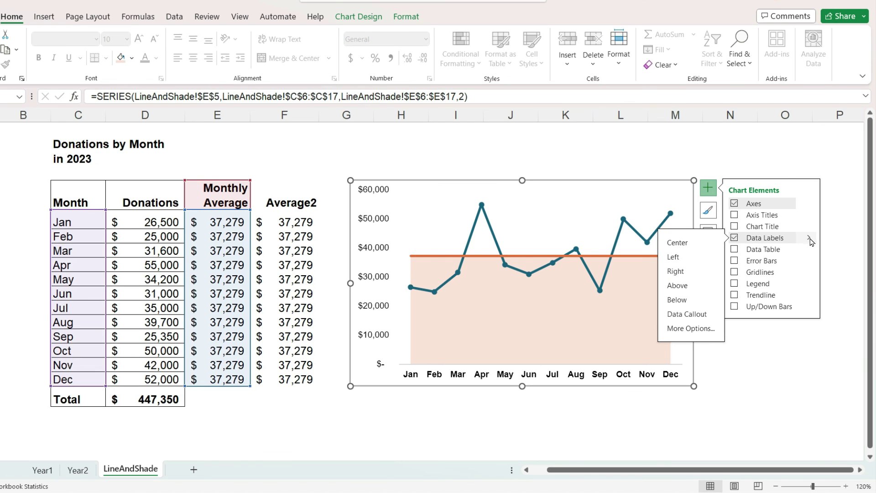
left_click(705, 331)
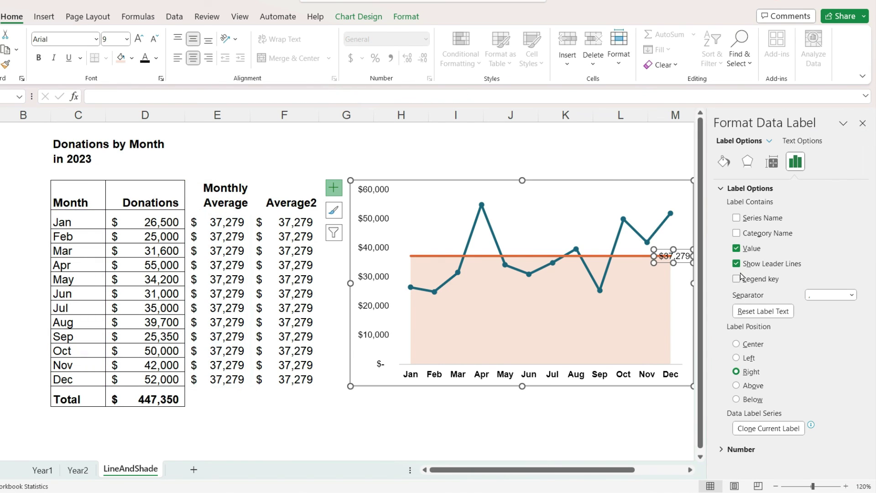
left_click(737, 218)
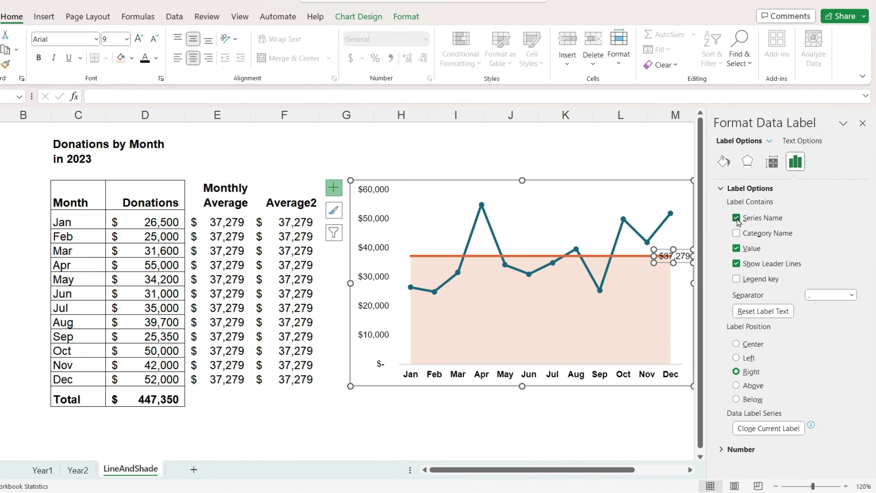
left_click(736, 264)
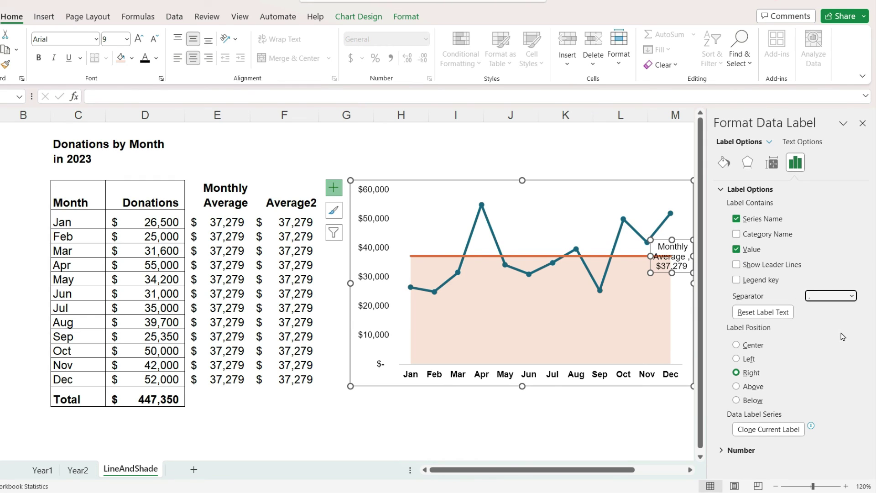